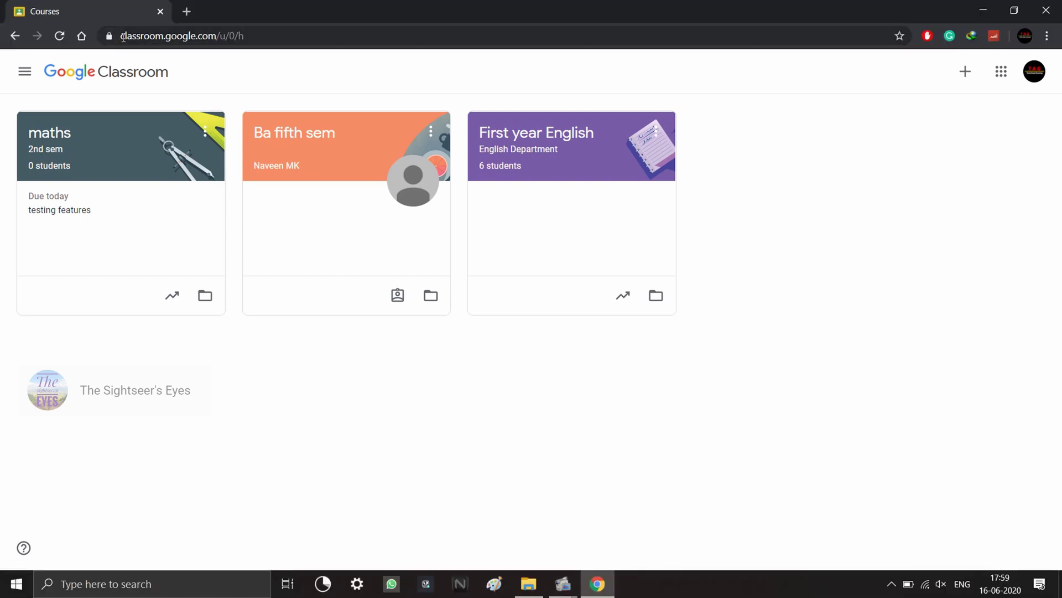
pyautogui.moveTo(123, 37); pyautogui.dragTo(217, 33)
pyautogui.click(566, 413)
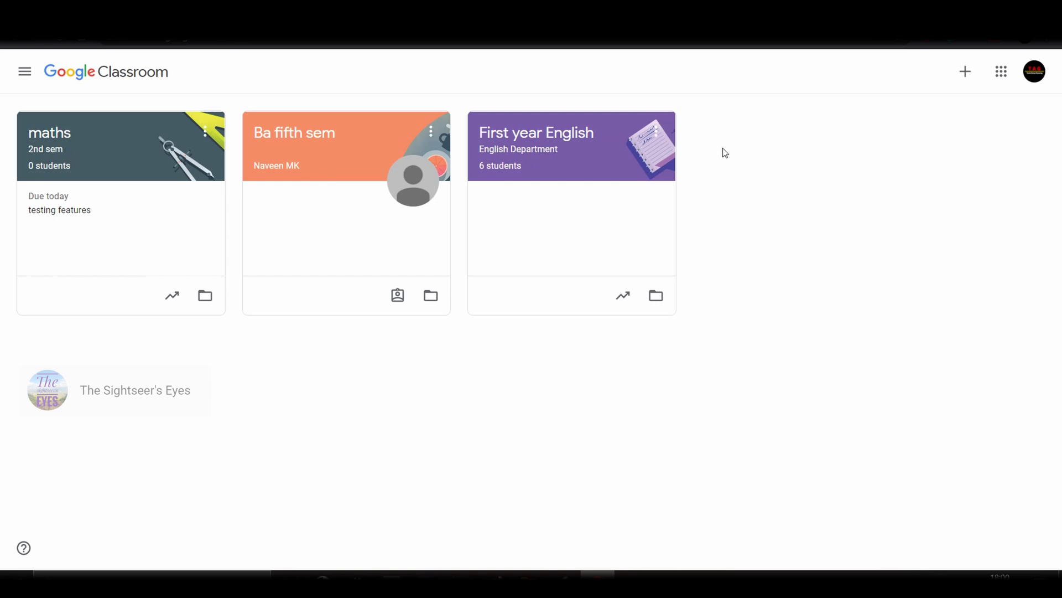
# Open the First year English class and look through the posts in its stream.
pyautogui.click(506, 142)
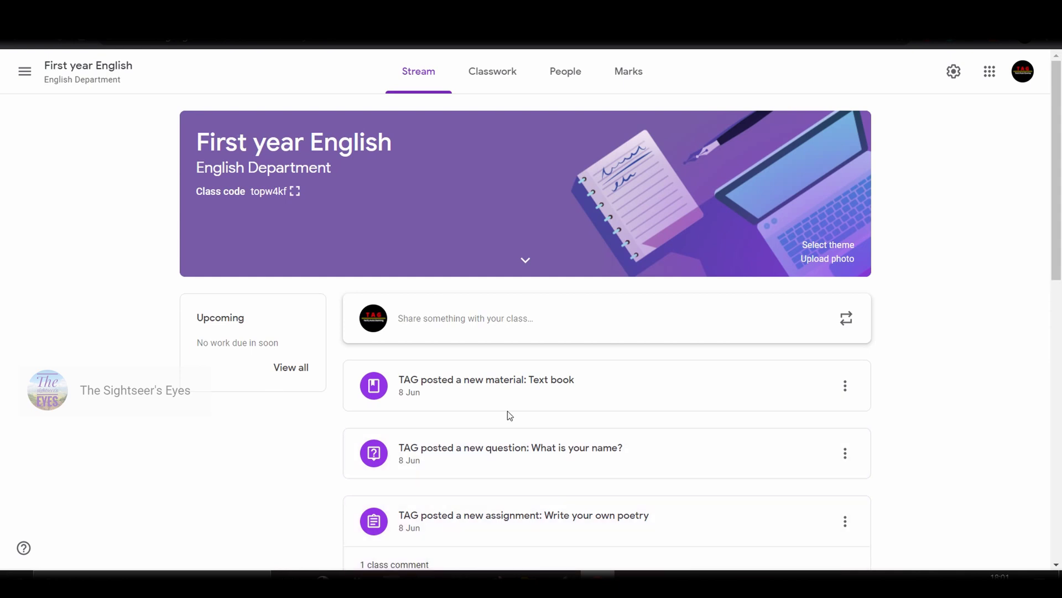
pyautogui.scroll(-1, 510, 415)
pyautogui.scroll(-3, 507, 410)
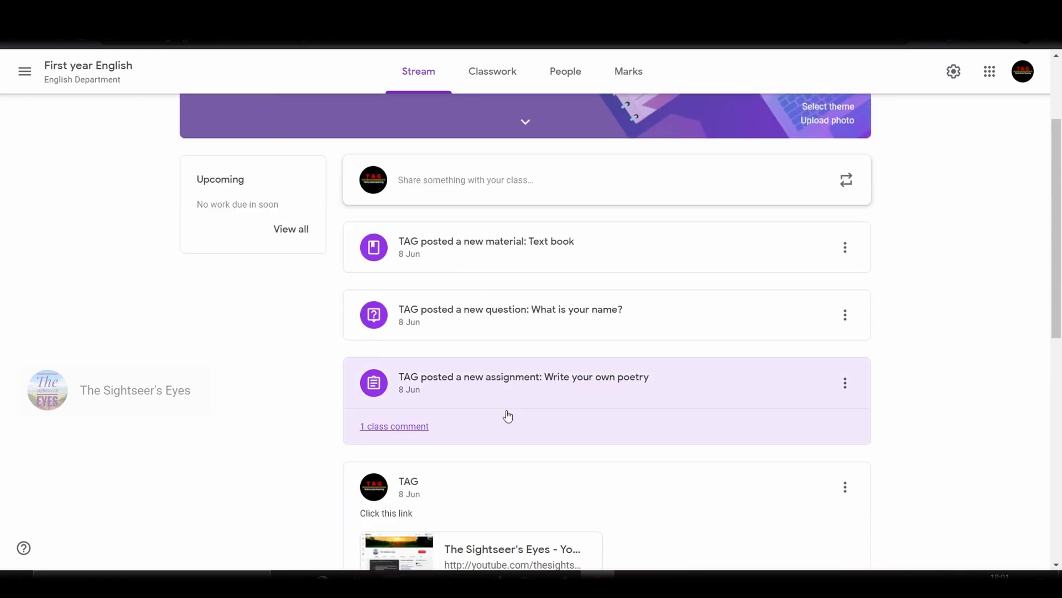
pyautogui.scroll(-6, 507, 410)
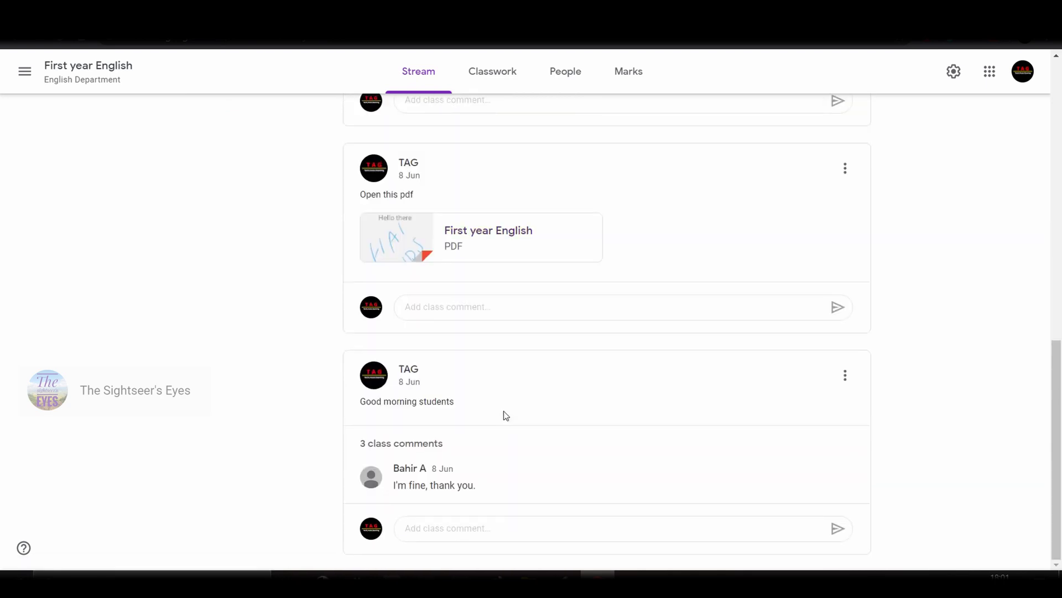
pyautogui.scroll(1, 470, 422)
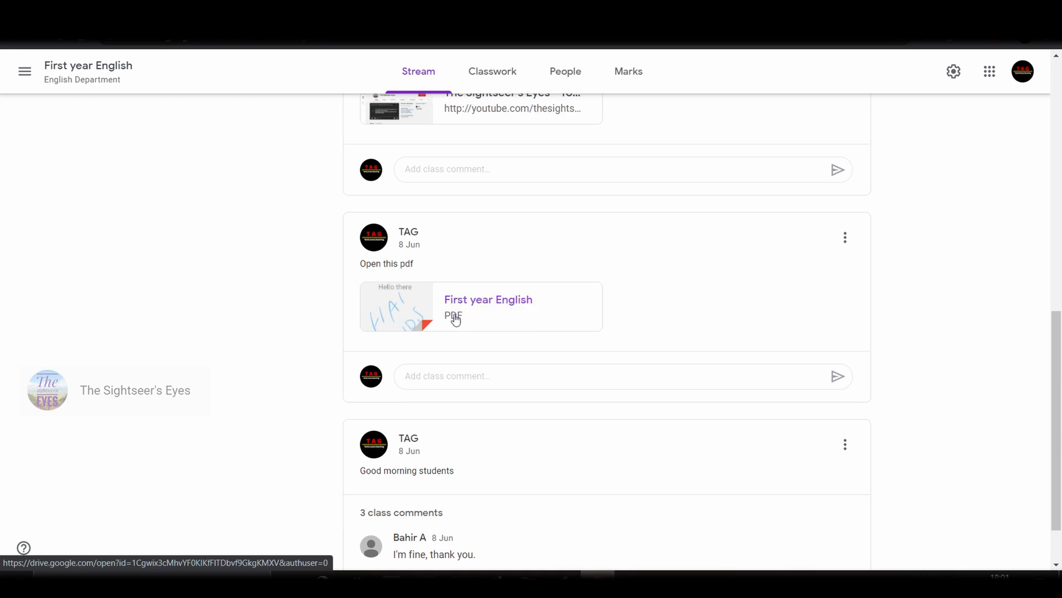
pyautogui.scroll(1, 401, 331)
pyautogui.scroll(3, 402, 330)
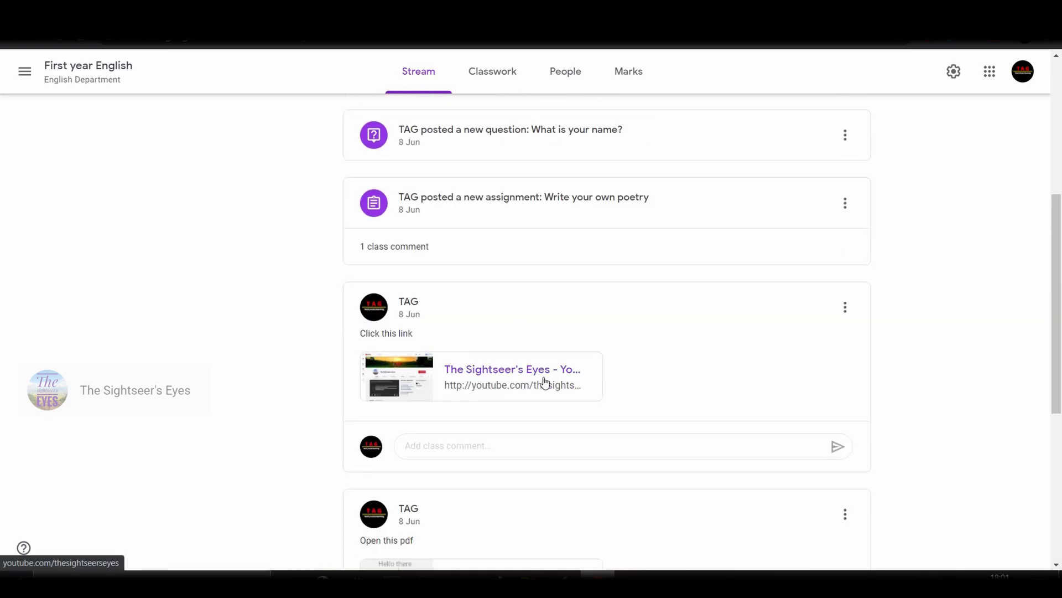
# View the class comment on the "Write your own poetry" assignment post and close it.
pyautogui.scroll(1, 570, 382)
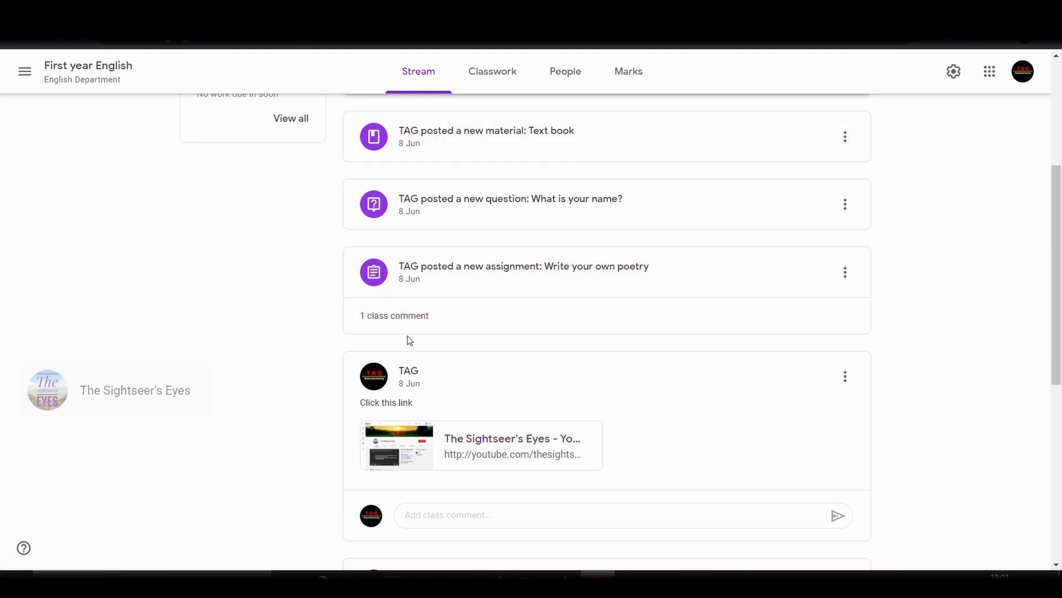
pyautogui.scroll(1, 407, 341)
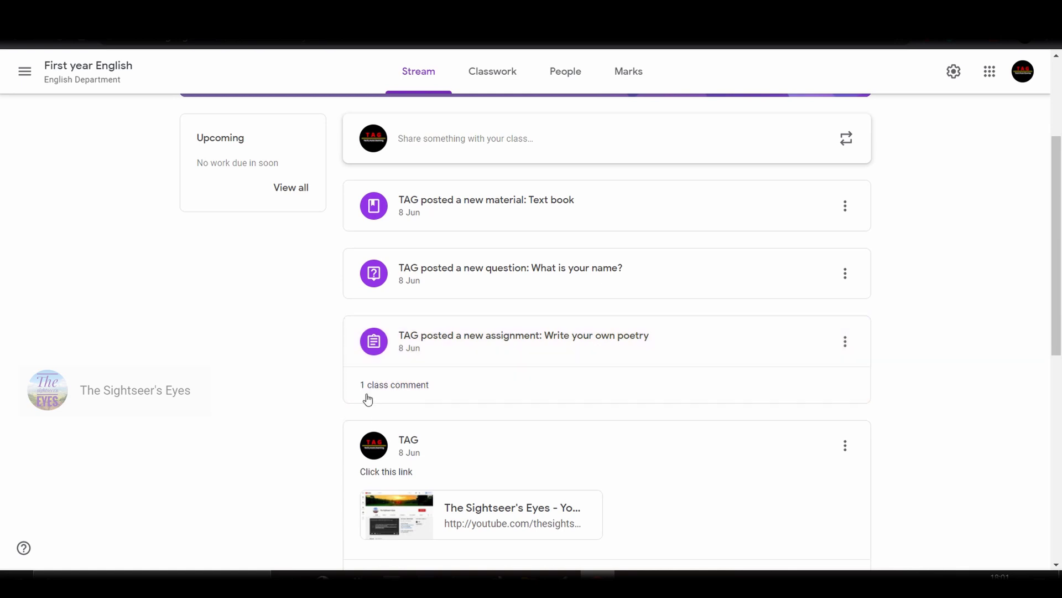
pyautogui.click(402, 387)
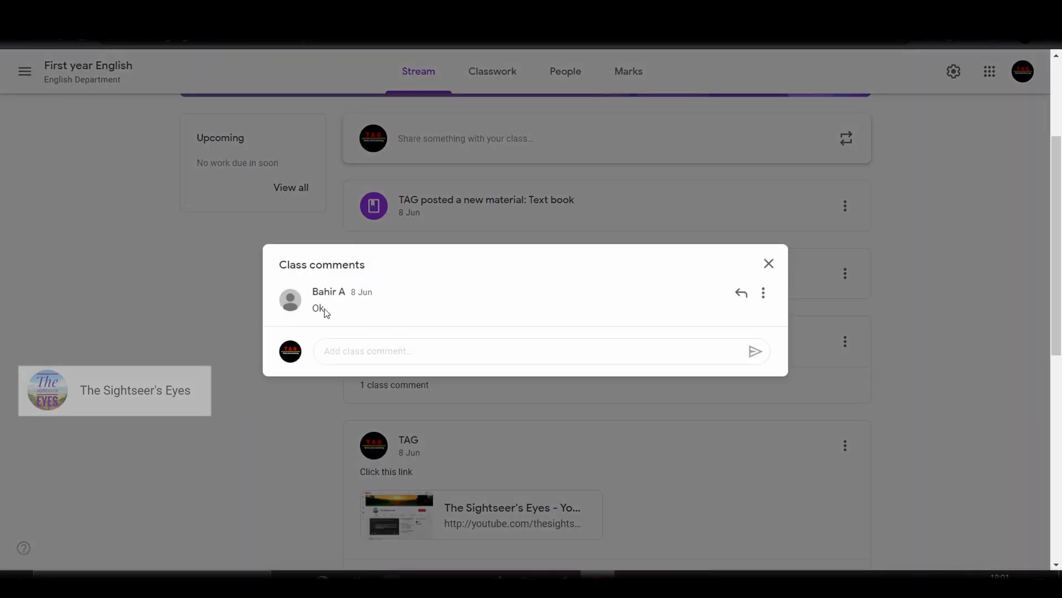
pyautogui.click(770, 263)
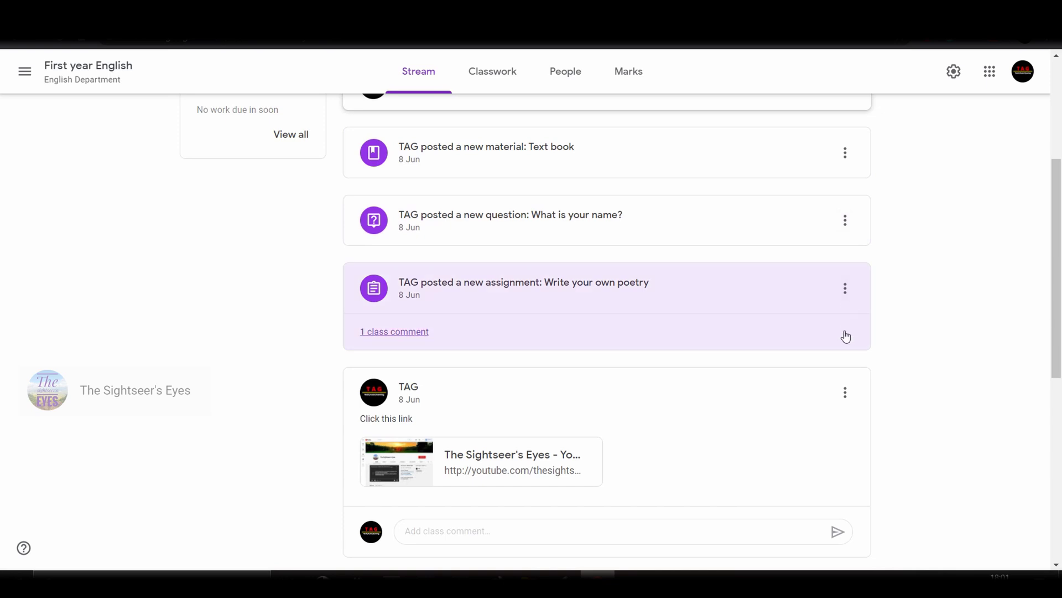
# Move the "Write your own poetry" assignment post to the top of the class stream.
pyautogui.click(847, 289)
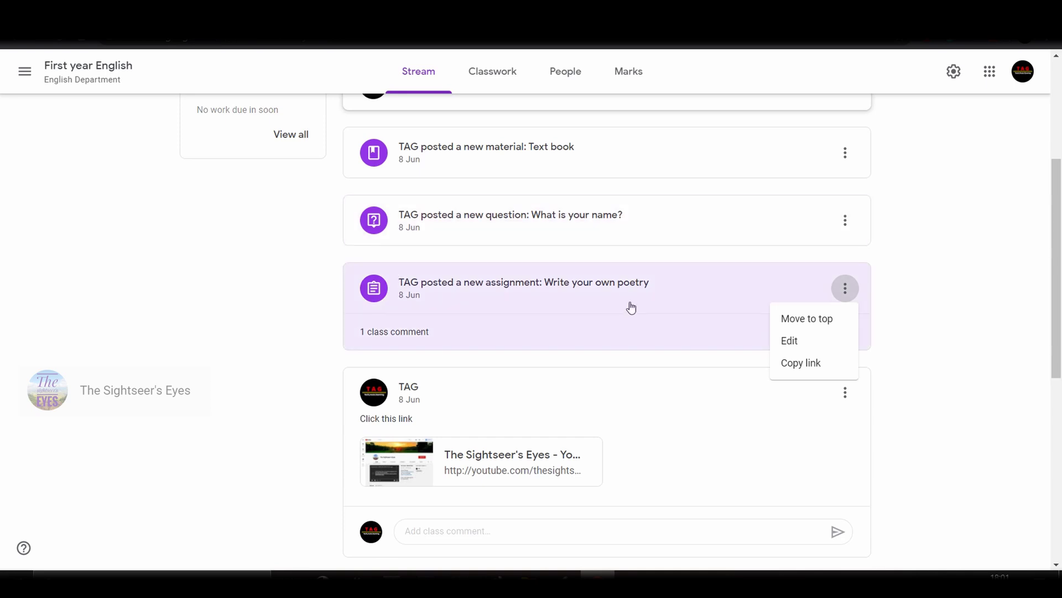
pyautogui.click(804, 323)
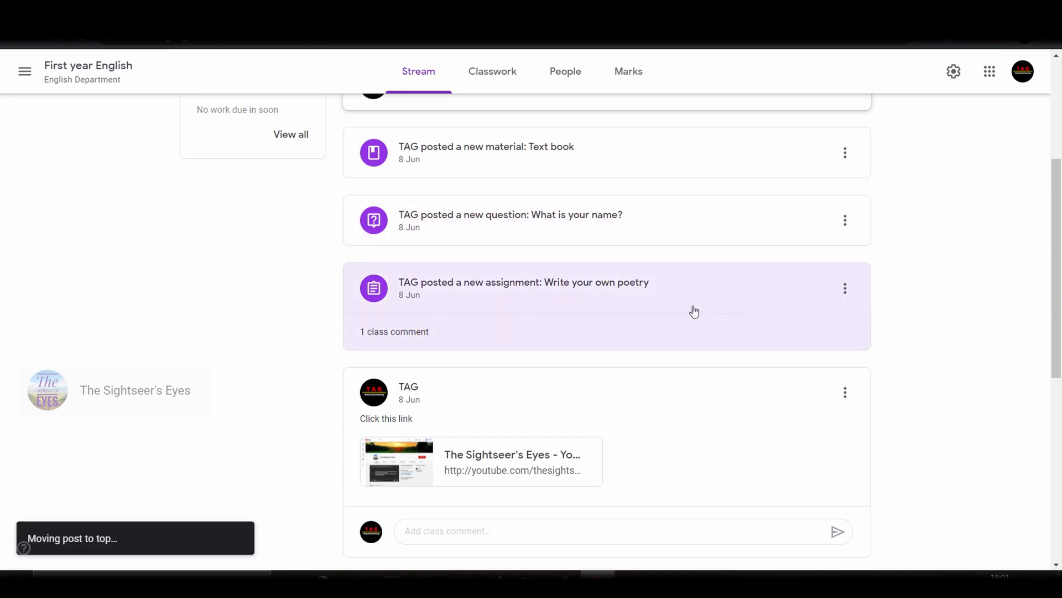
pyautogui.scroll(4, 488, 308)
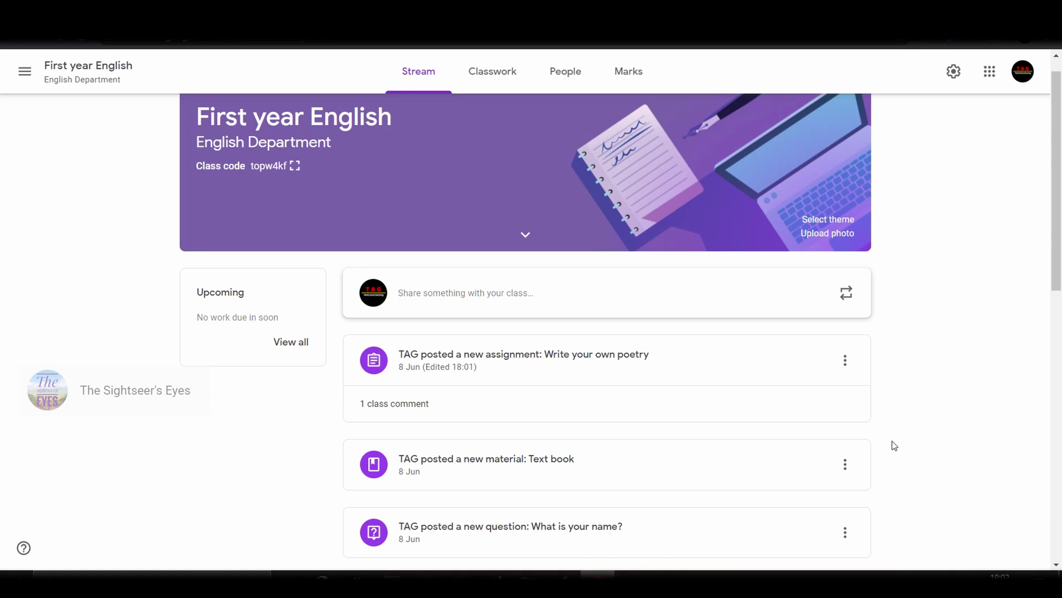
# Examine the blank rubric form while editing the "Write your own poetry" assignment, and leave both without saving.
pyautogui.click(845, 360)
pyautogui.click(805, 414)
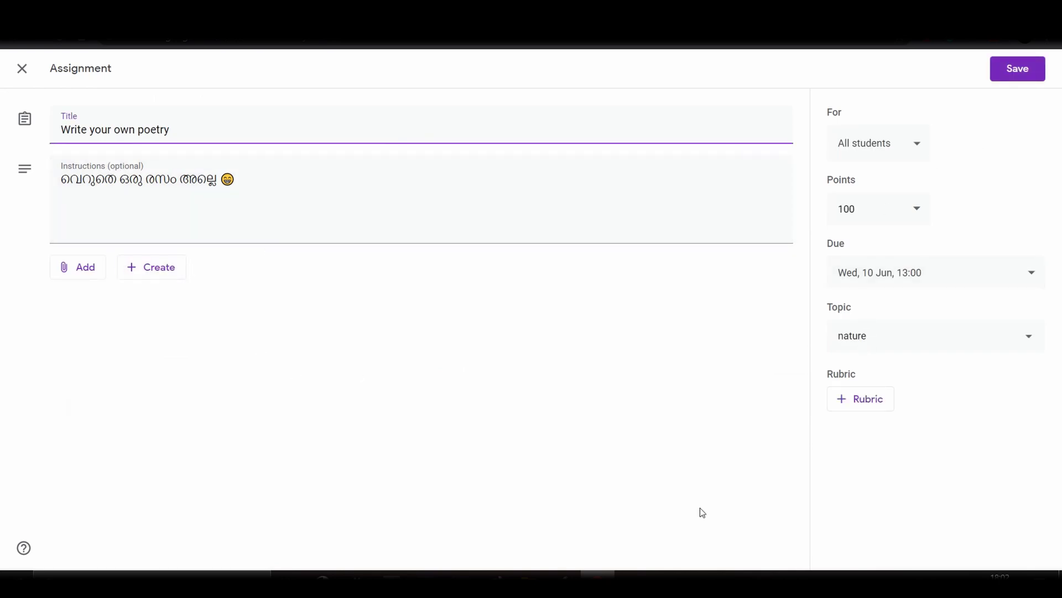
pyautogui.click(857, 399)
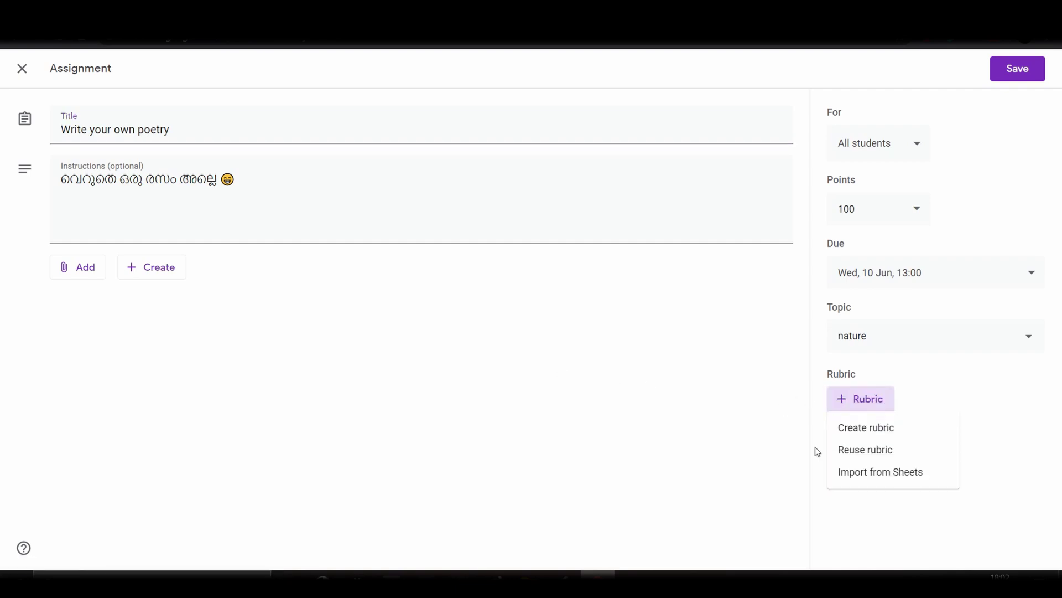
pyautogui.click(859, 431)
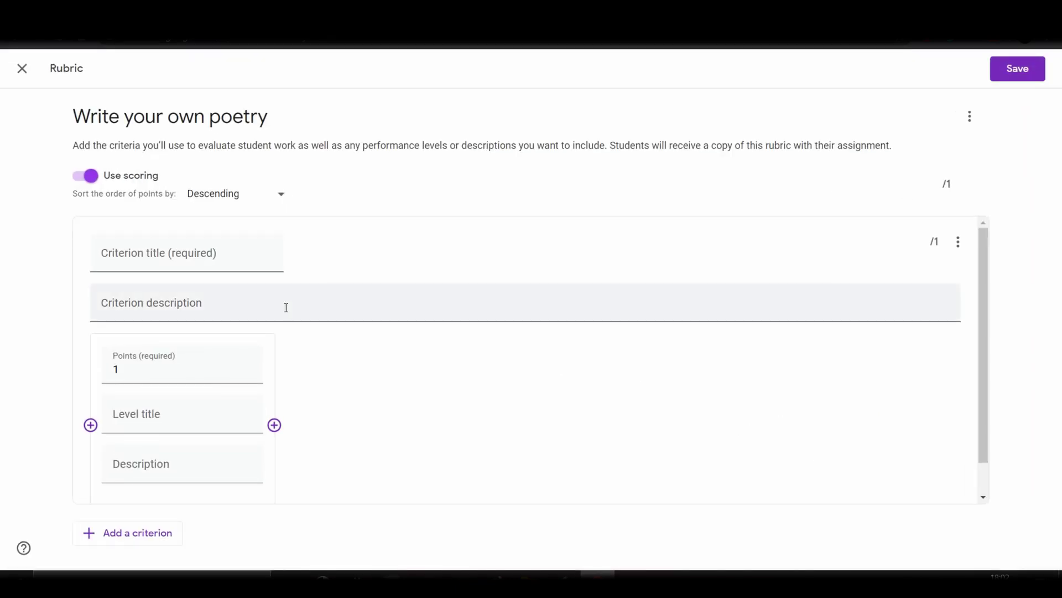
pyautogui.click(265, 261)
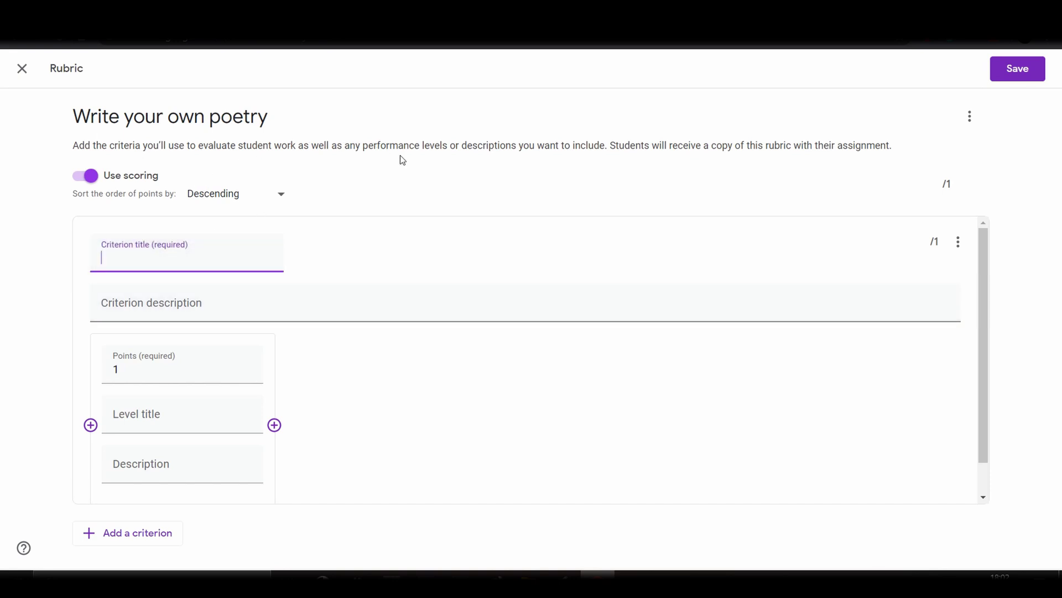
pyautogui.scroll(-1, 143, 394)
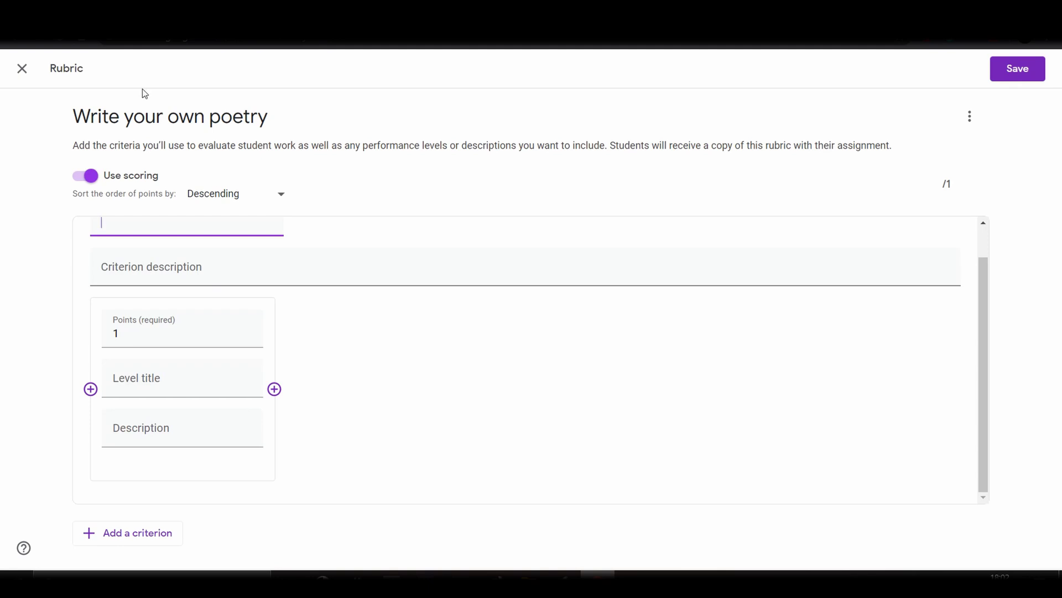
pyautogui.click(21, 69)
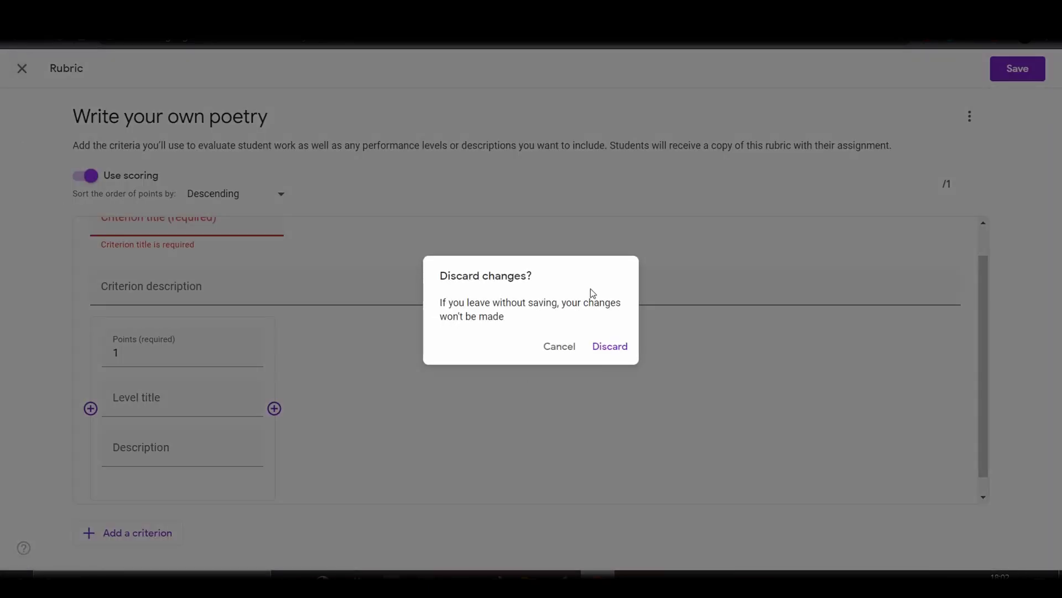
pyautogui.click(611, 348)
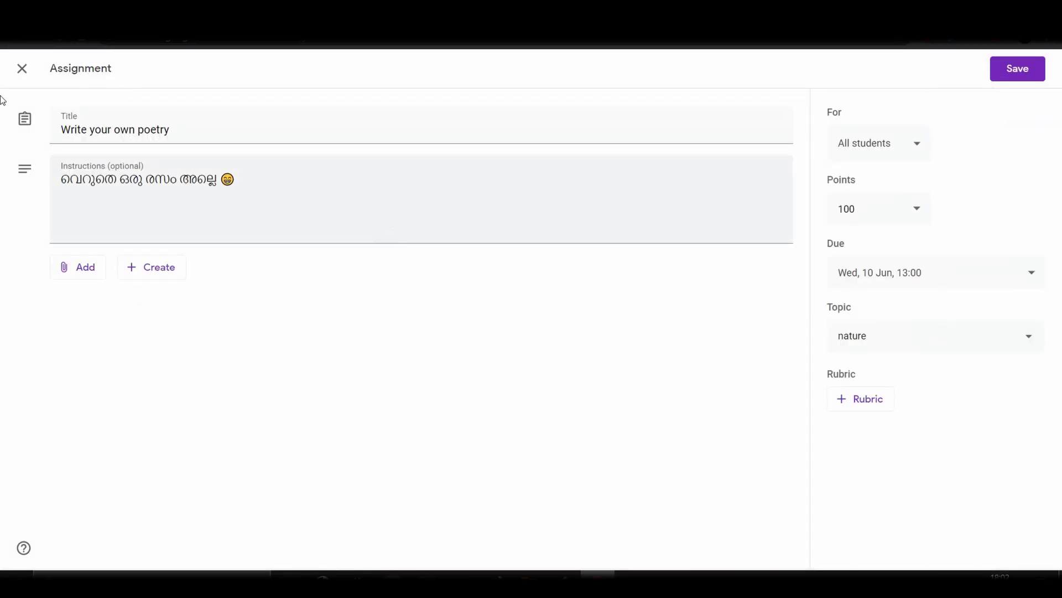
pyautogui.click(22, 69)
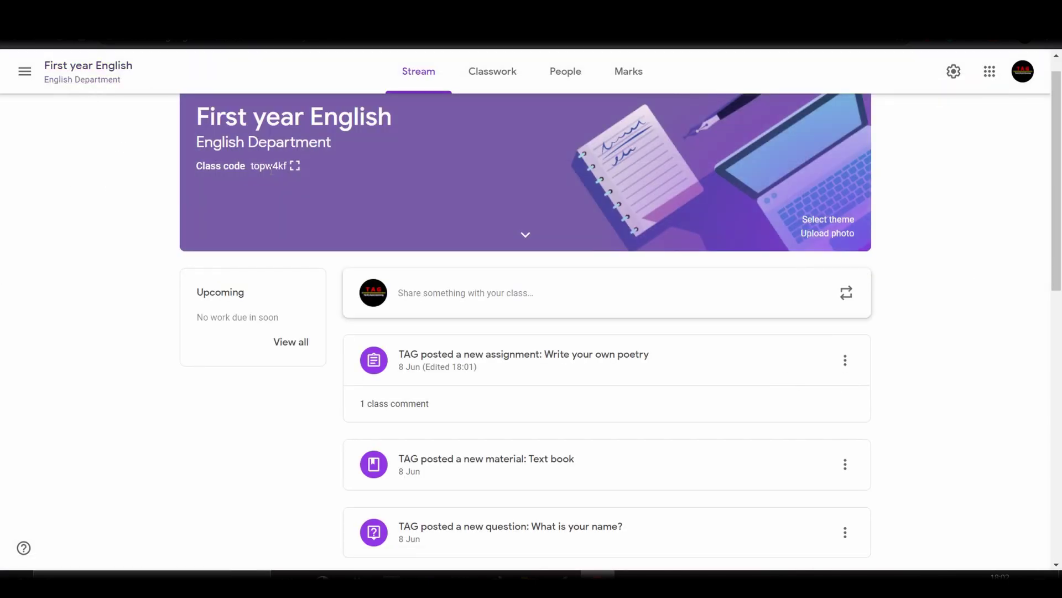
# Change the class theme to the blue English & History design with a quill, glasses and an open book.
pyautogui.scroll(1, 272, 168)
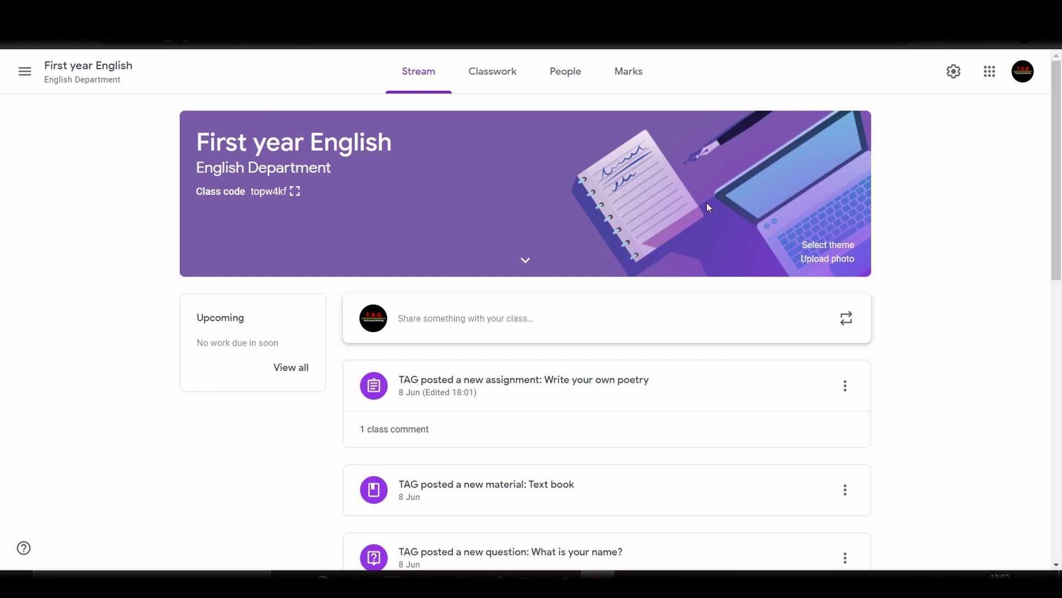
pyautogui.click(810, 250)
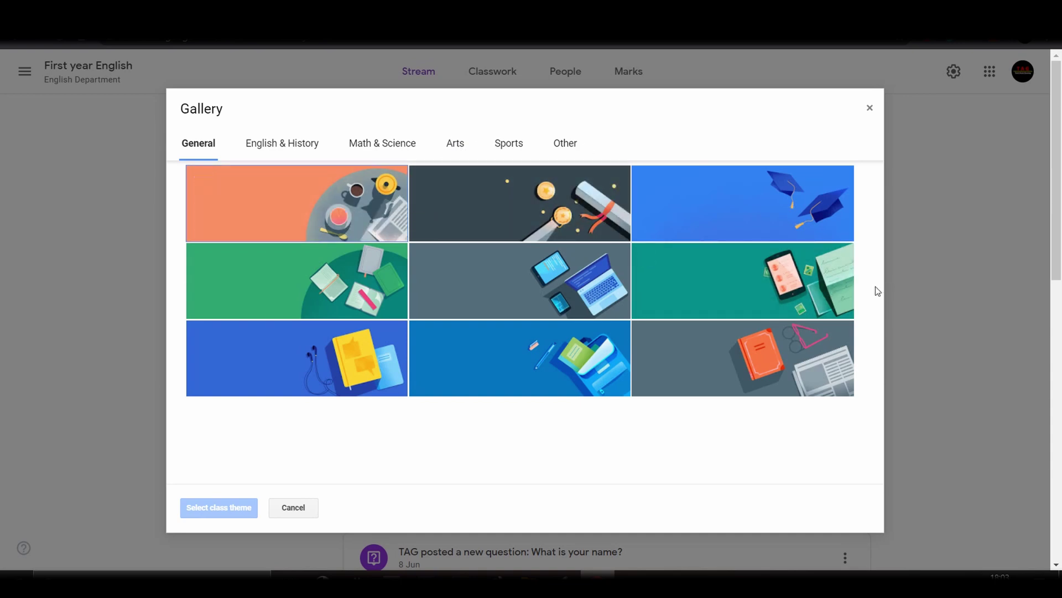
pyautogui.click(283, 147)
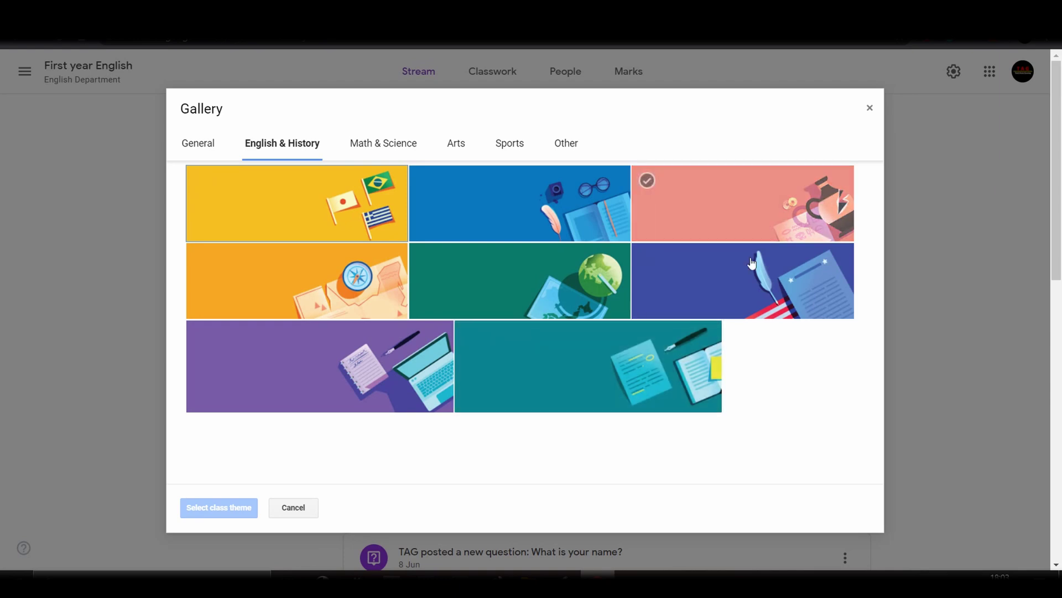
pyautogui.click(539, 183)
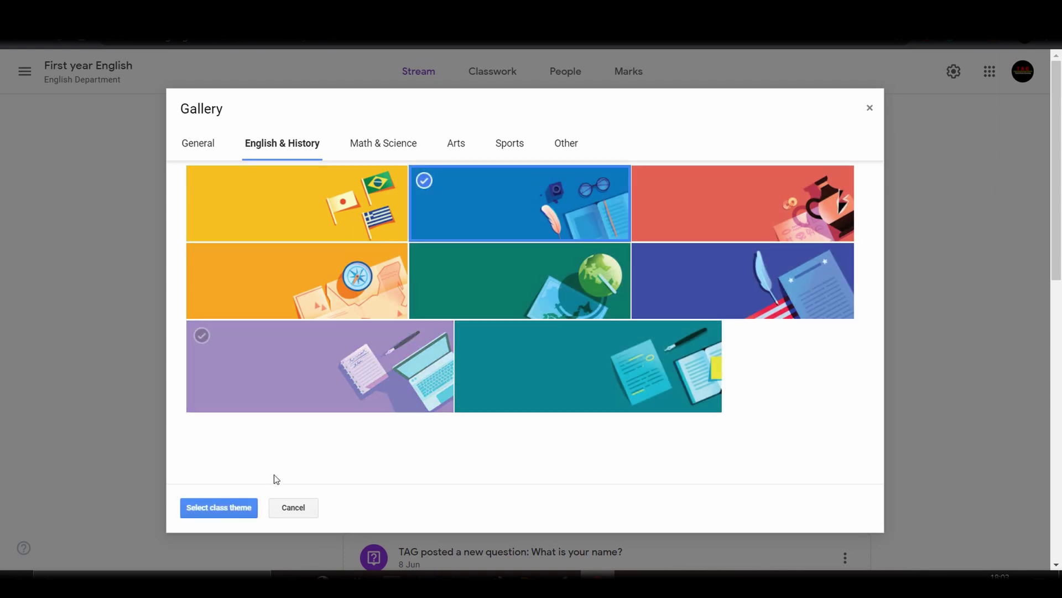
pyautogui.click(239, 510)
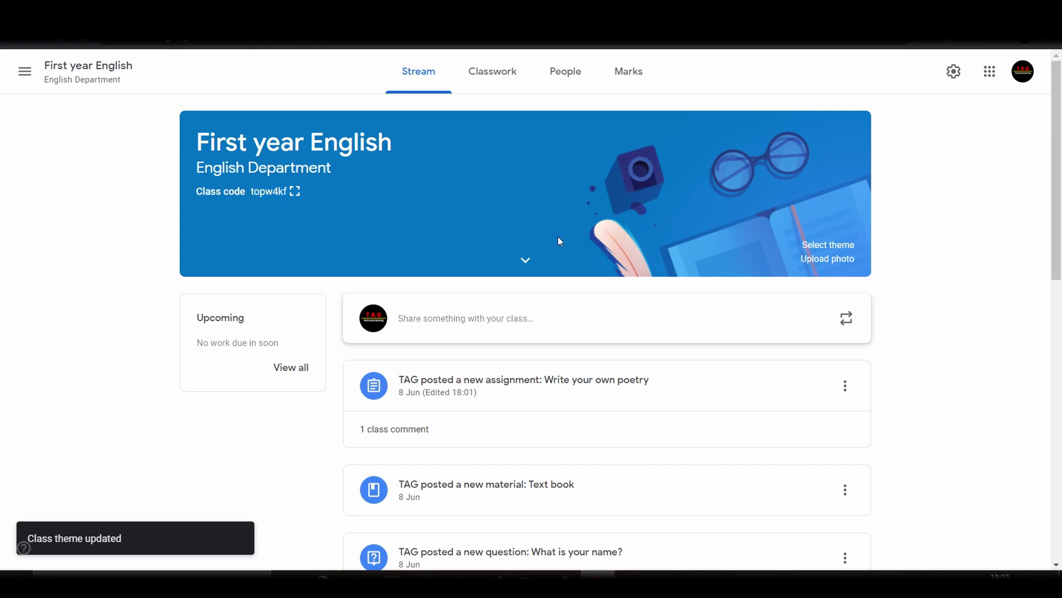
# Expand the class details below the header banner and look through the stream posts under the new theme.
pyautogui.click(525, 259)
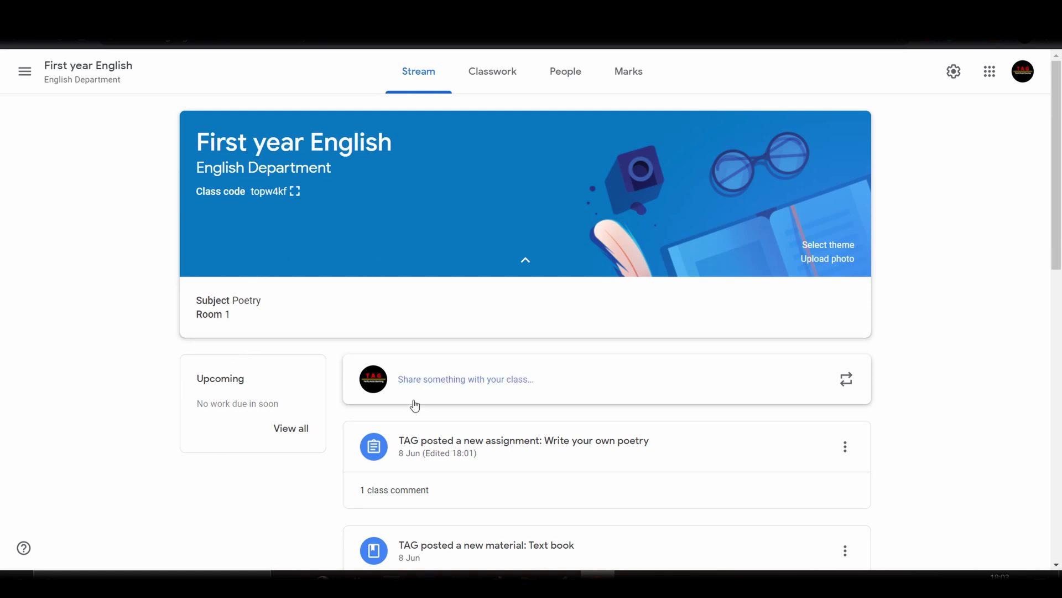
pyautogui.scroll(-3, 277, 408)
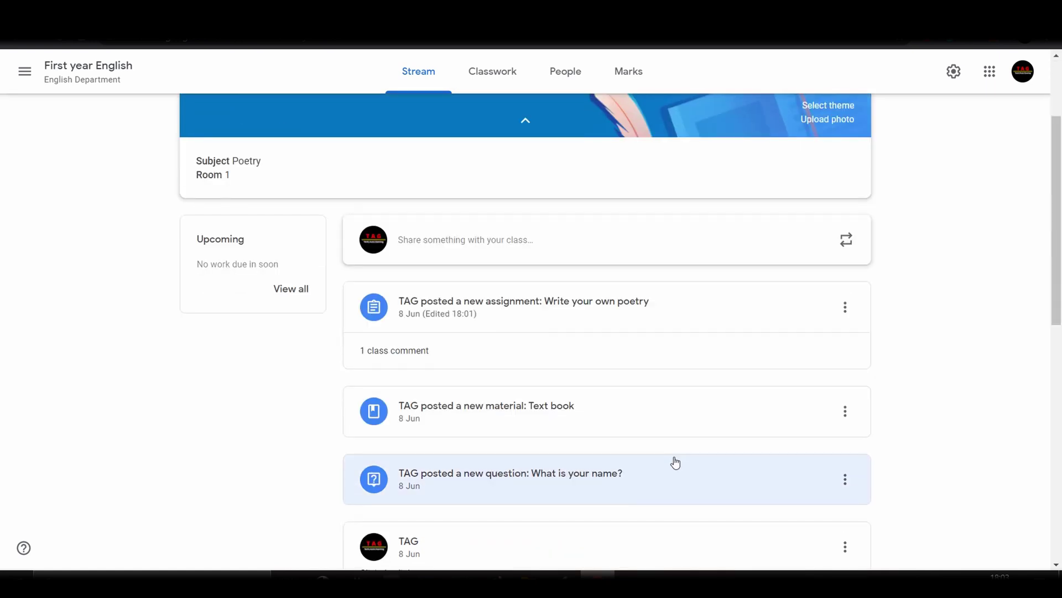
pyautogui.scroll(-4, 675, 462)
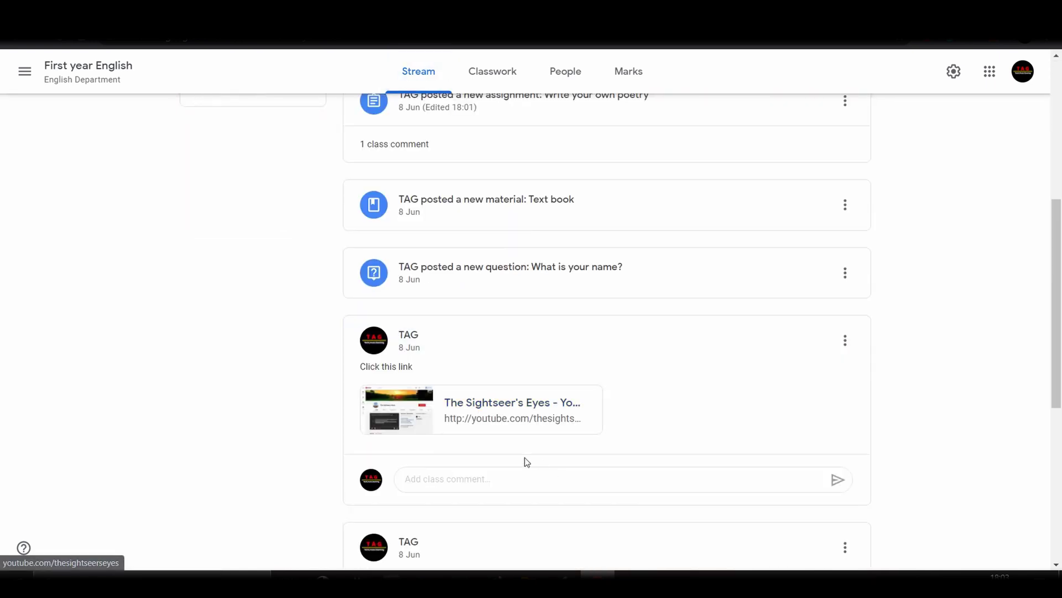
pyautogui.scroll(-3, 509, 462)
pyautogui.scroll(6, 503, 464)
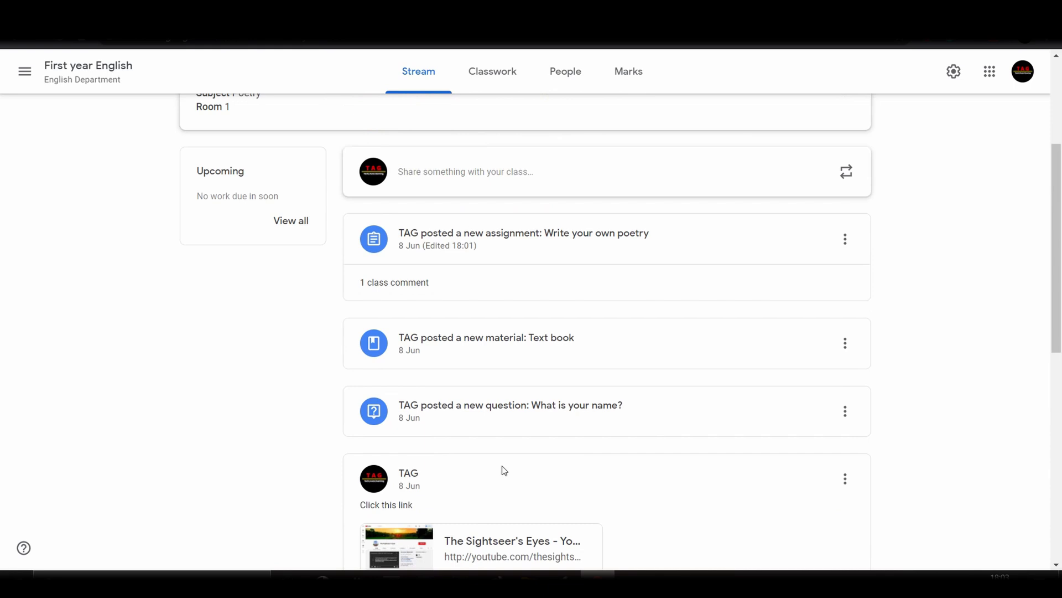
pyautogui.scroll(3, 503, 470)
pyautogui.scroll(2, 502, 469)
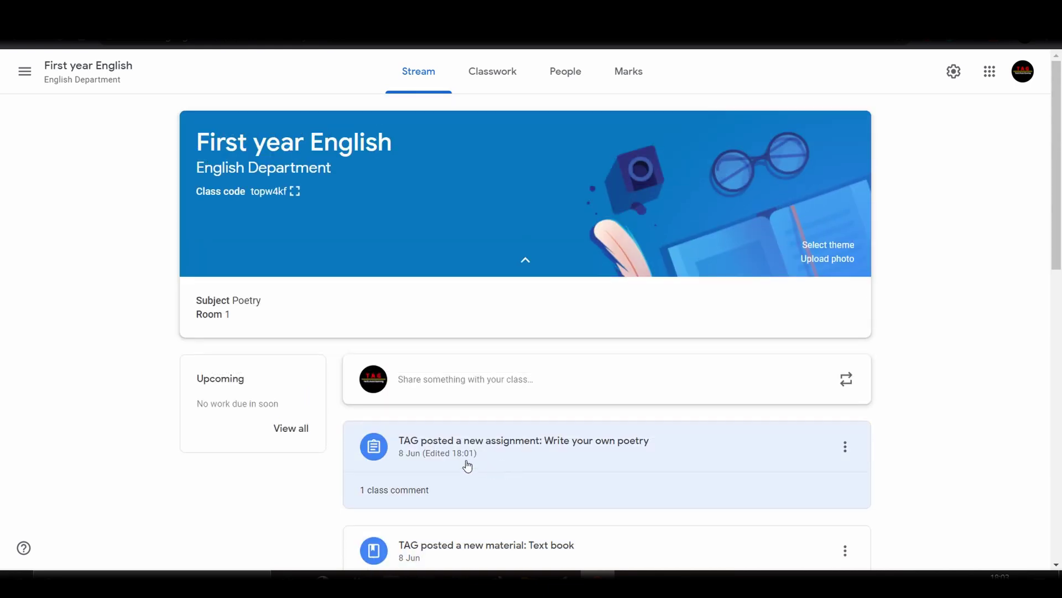
# Show the class's classwork, expand the Text book material and look over the items grouped by topic.
pyautogui.click(508, 76)
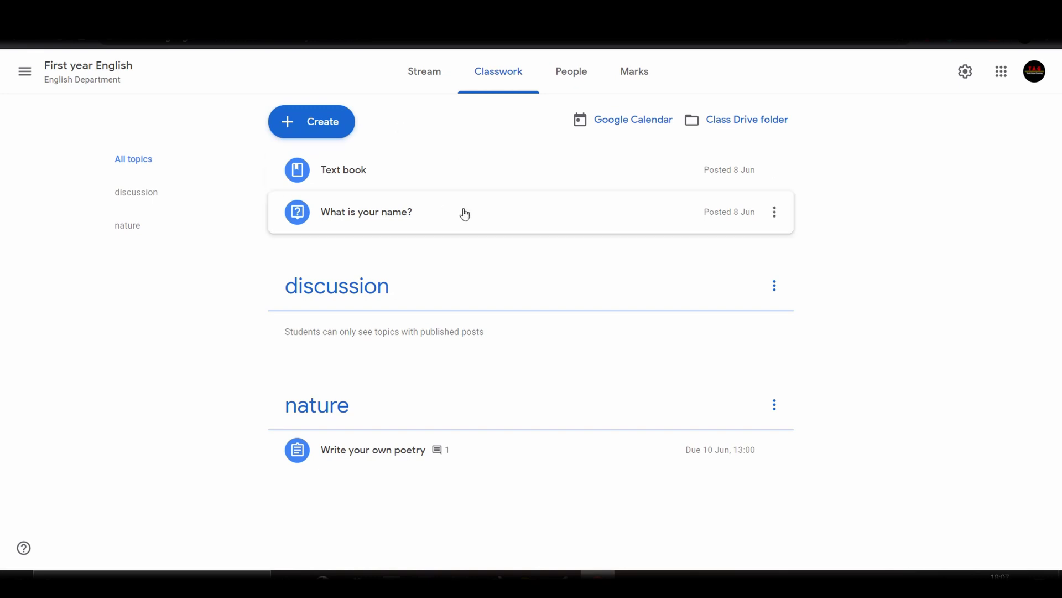
pyautogui.click(374, 173)
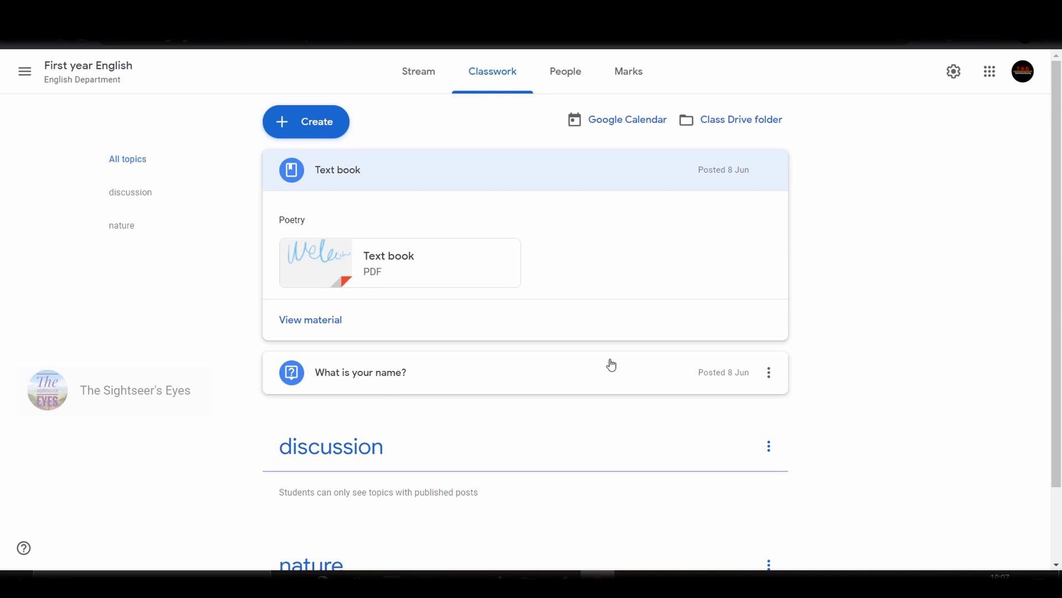
pyautogui.scroll(-2, 623, 341)
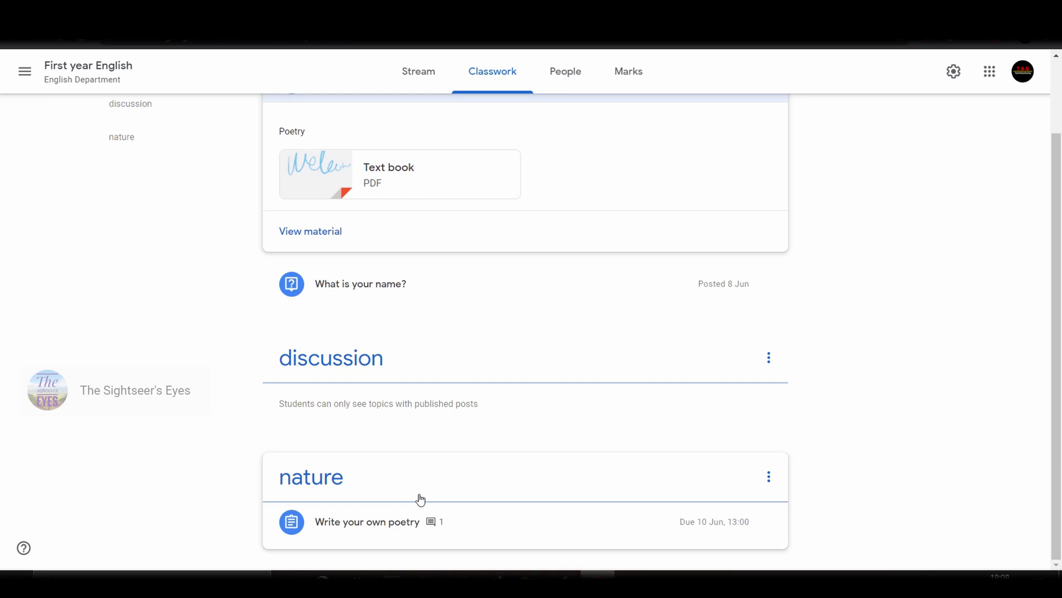
pyautogui.scroll(2, 423, 501)
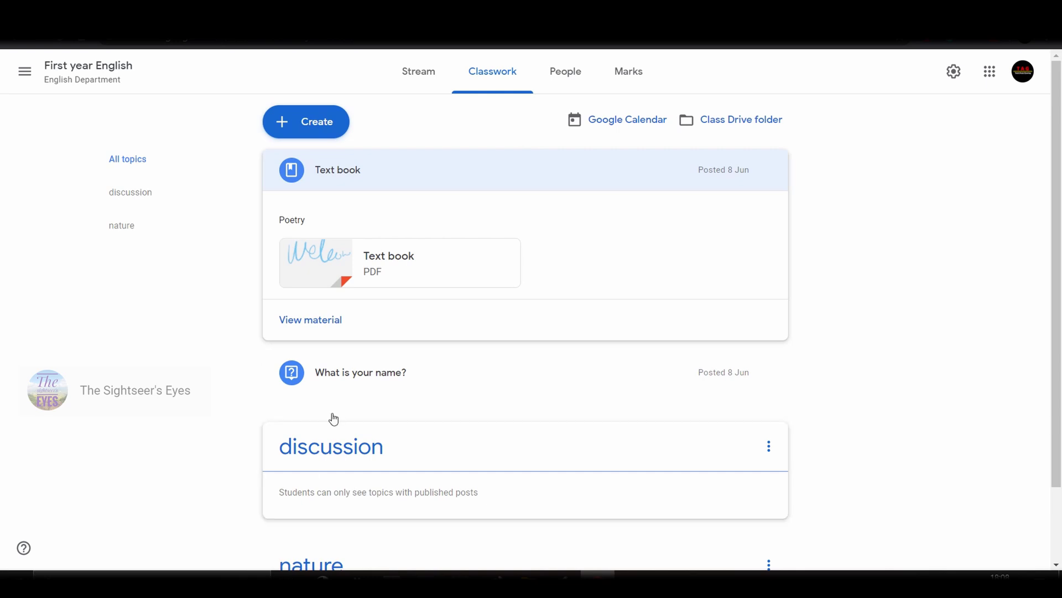
# Expand the "What is your name?" question, look at its handed-in answers and check the question's instructions and points.
pyautogui.click(341, 387)
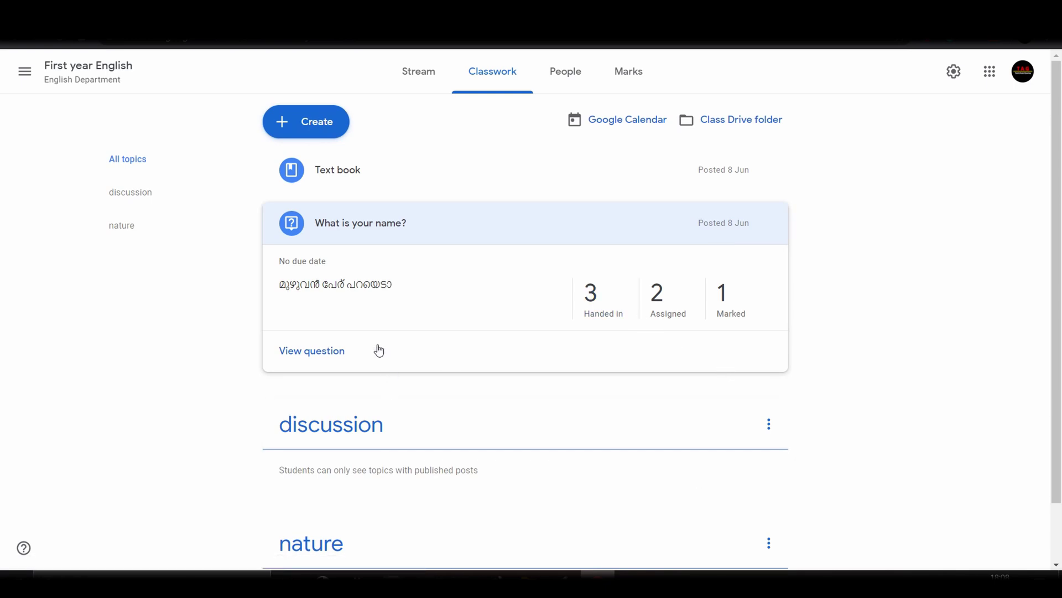
pyautogui.click(607, 312)
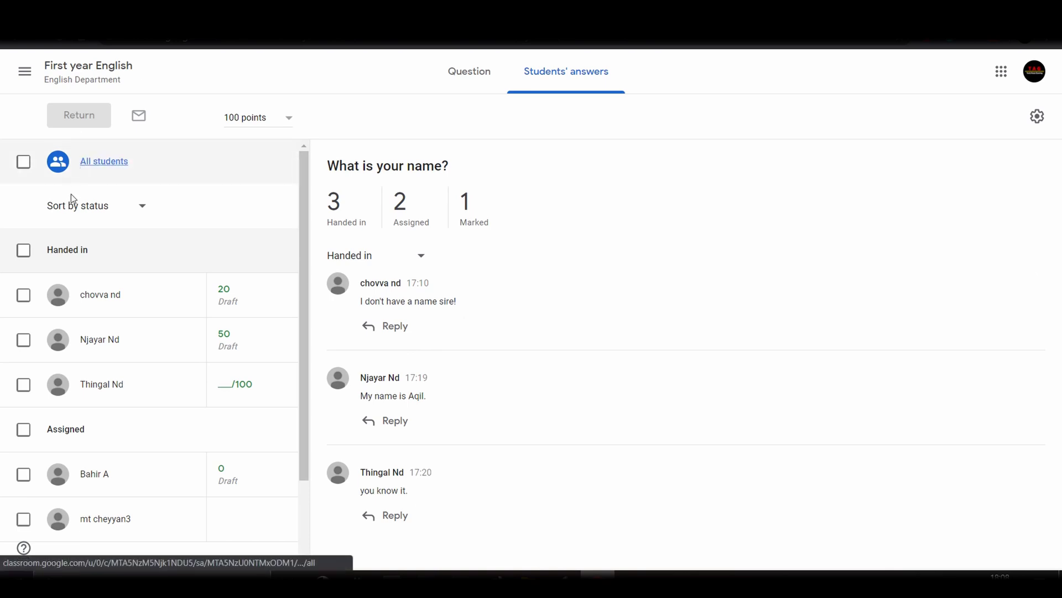
pyautogui.click(438, 81)
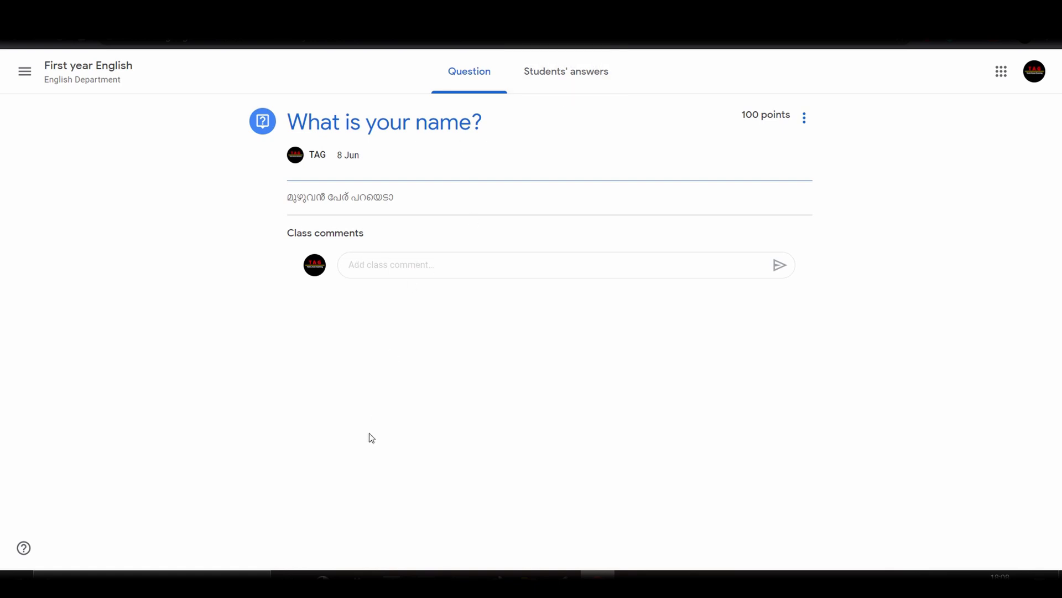
pyautogui.moveTo(747, 118); pyautogui.dragTo(794, 127)
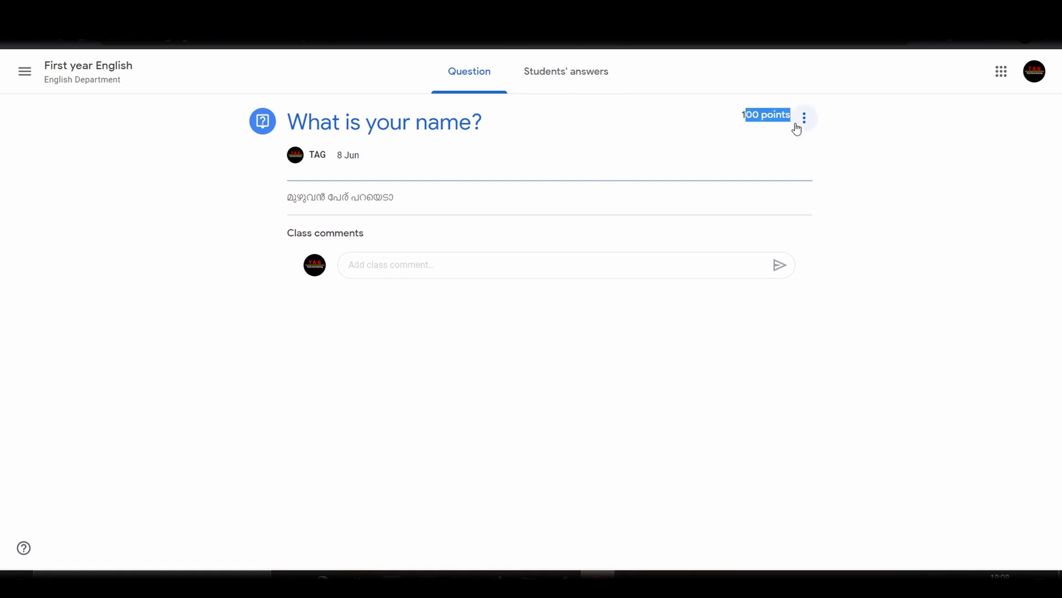
# Examine all students' answers to the question, keeping the list sorted by status, and compare their marks and statuses.
pyautogui.click(562, 76)
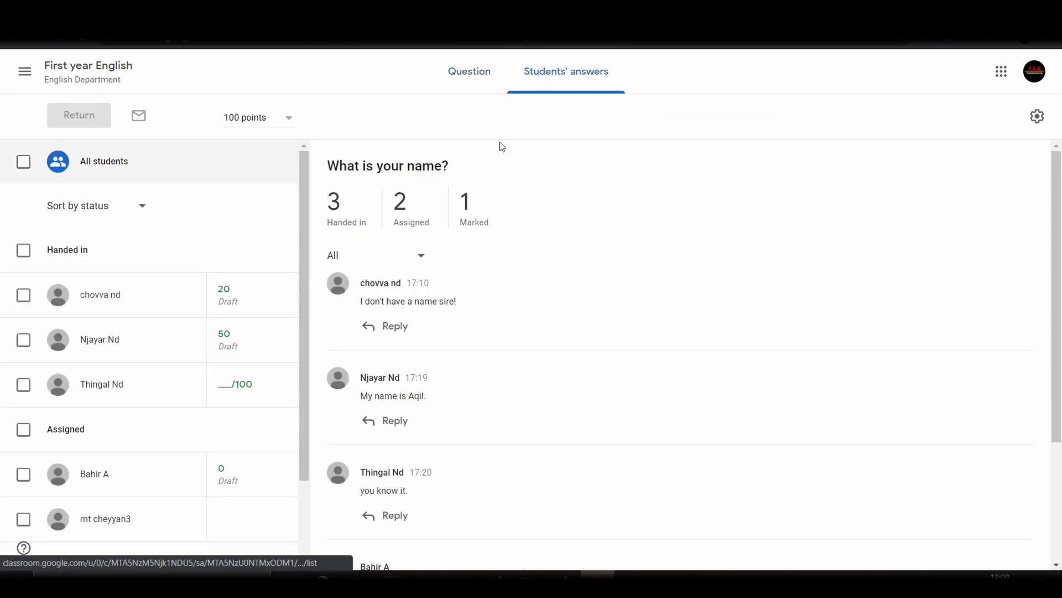
pyautogui.click(140, 208)
pyautogui.click(152, 215)
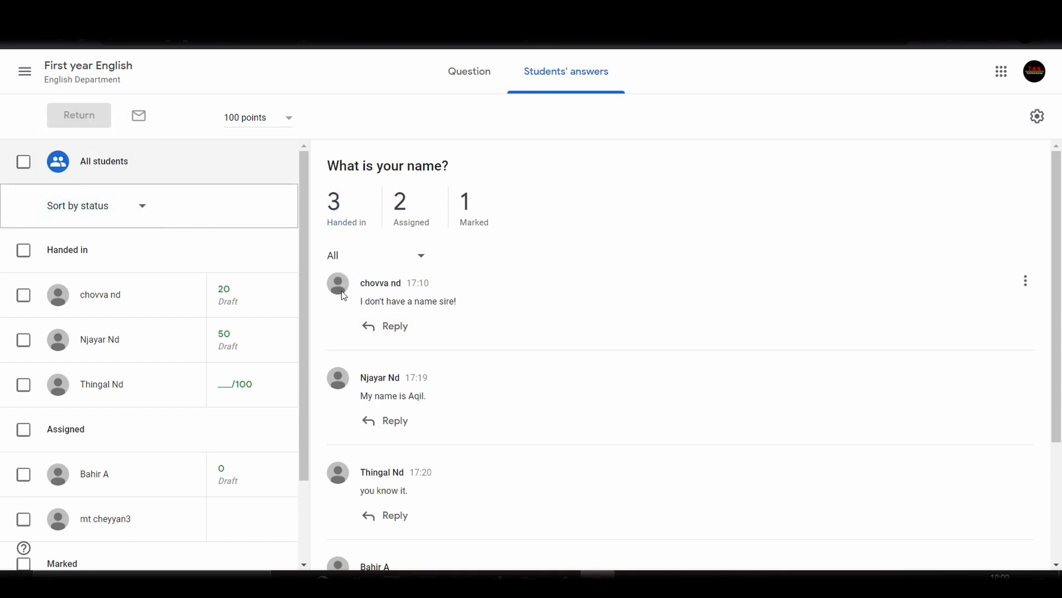
pyautogui.scroll(-3, 351, 476)
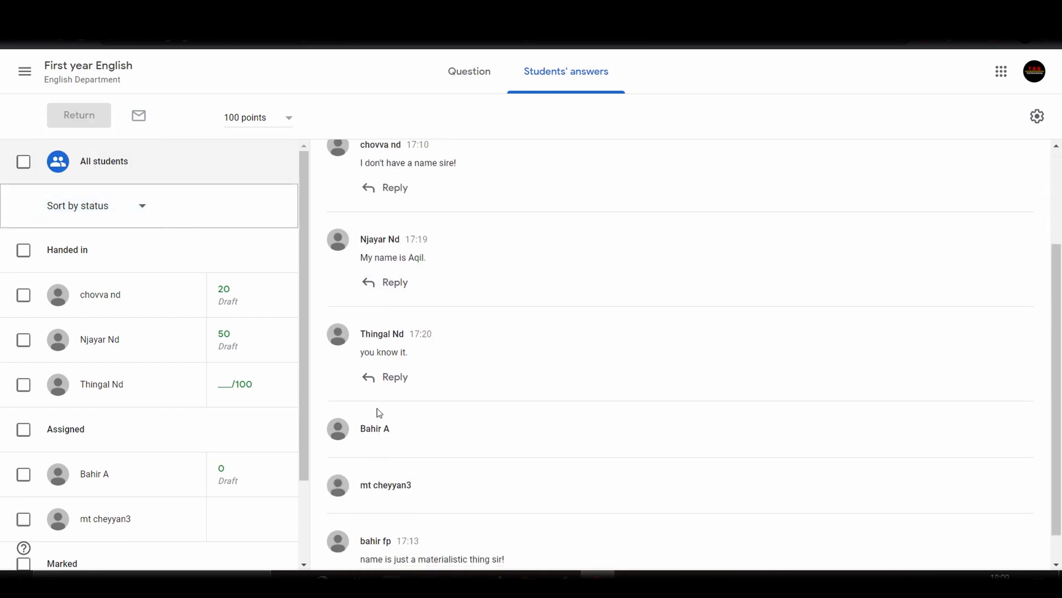
pyautogui.scroll(-1, 387, 420)
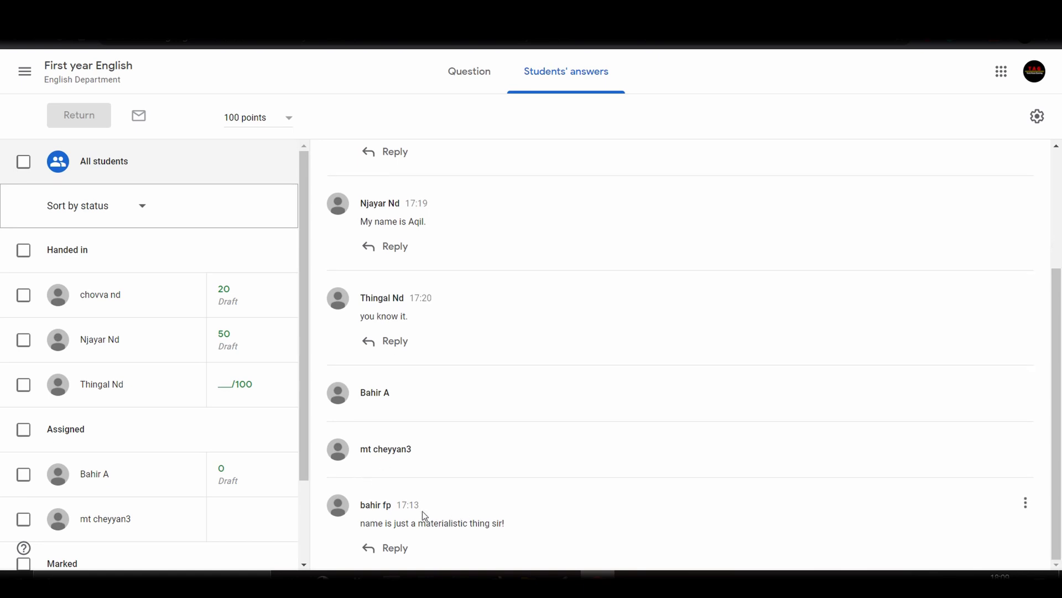
pyautogui.scroll(4, 398, 255)
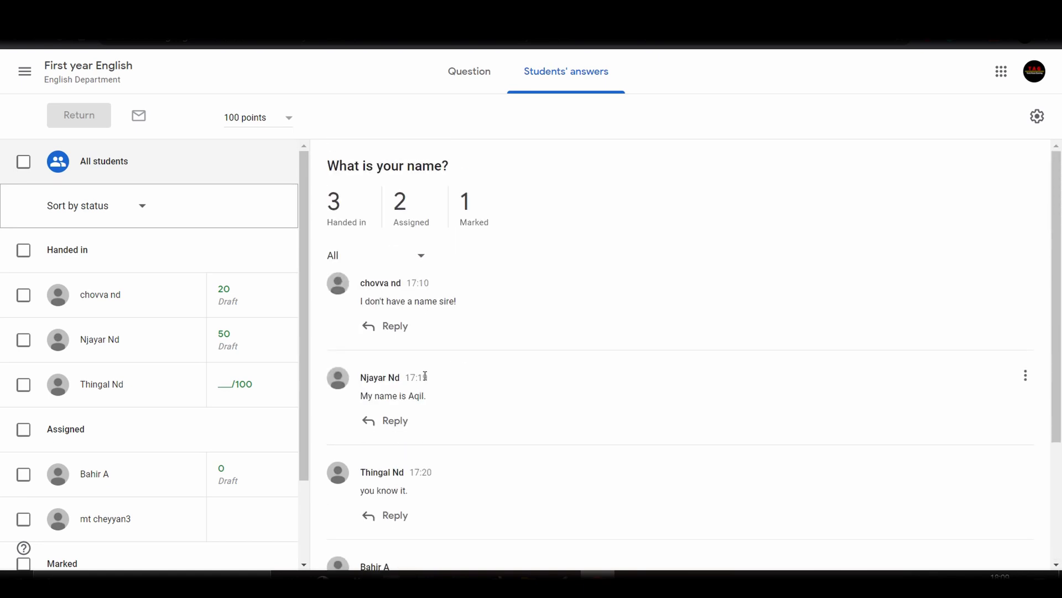
pyautogui.scroll(-4, 425, 376)
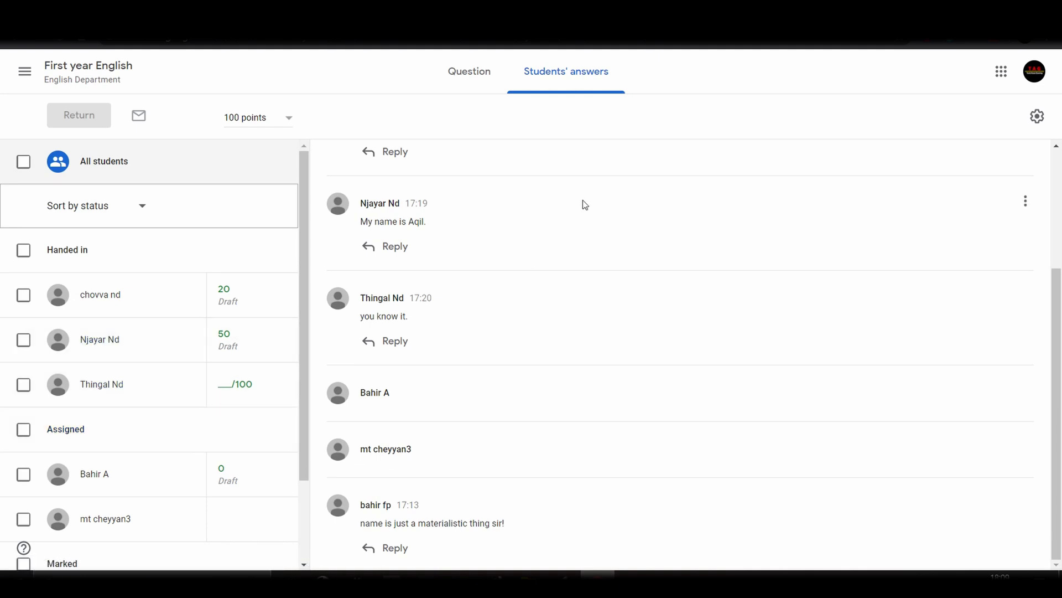
pyautogui.scroll(-2, 83, 469)
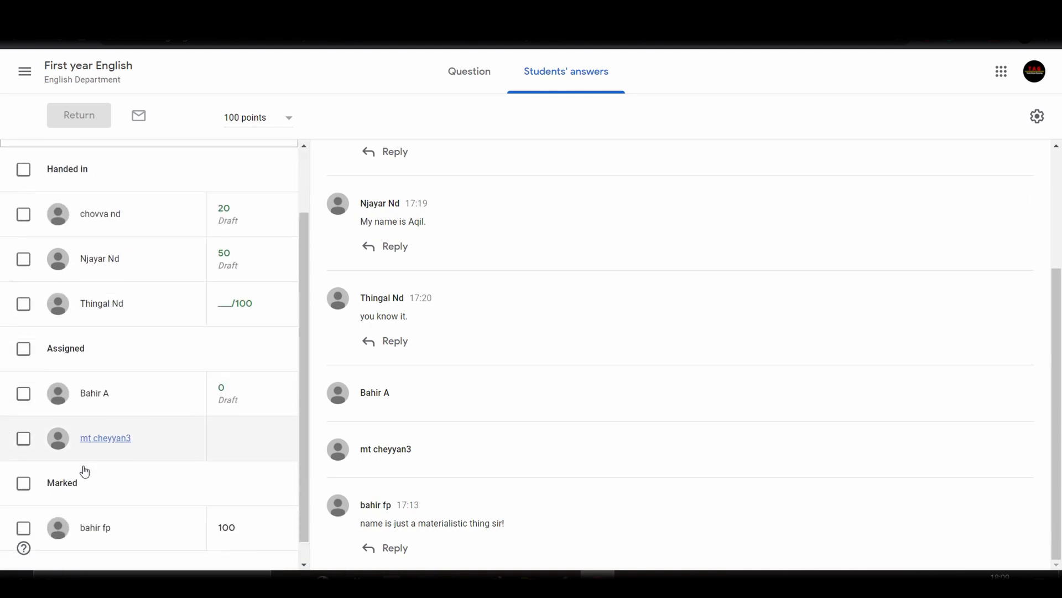
pyautogui.scroll(2, 140, 459)
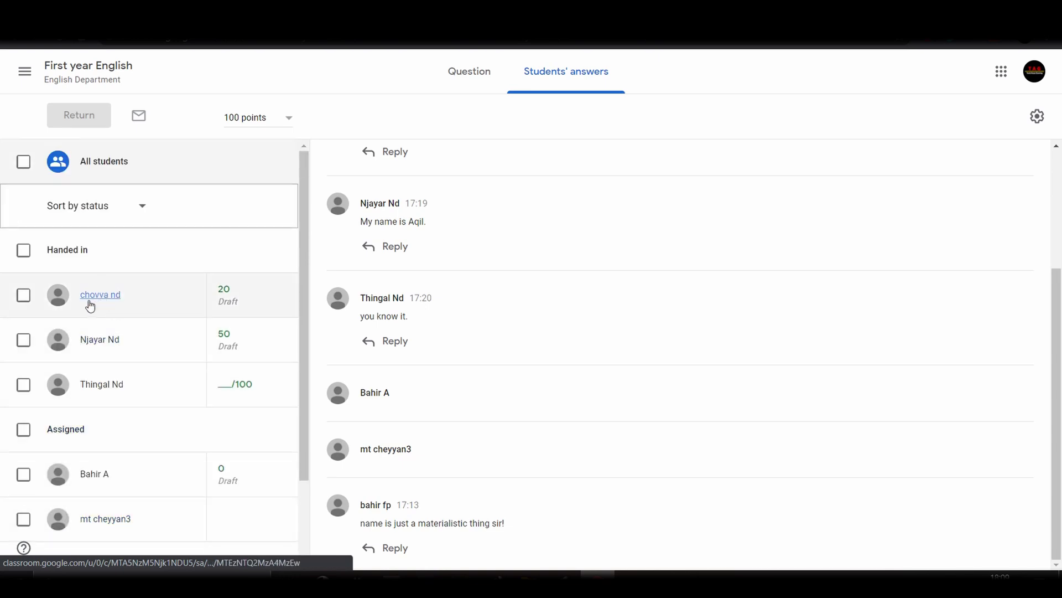
pyautogui.scroll(-2, 95, 386)
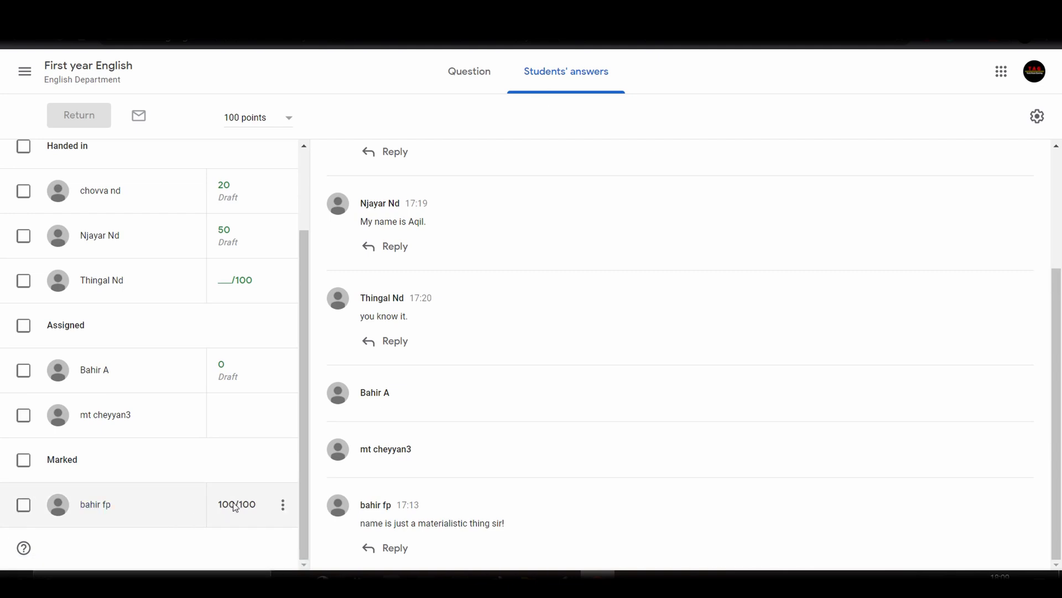
# Check the return options for the marked student and the first handed-in student, and show the third handed-in student's answer.
pyautogui.click(283, 504)
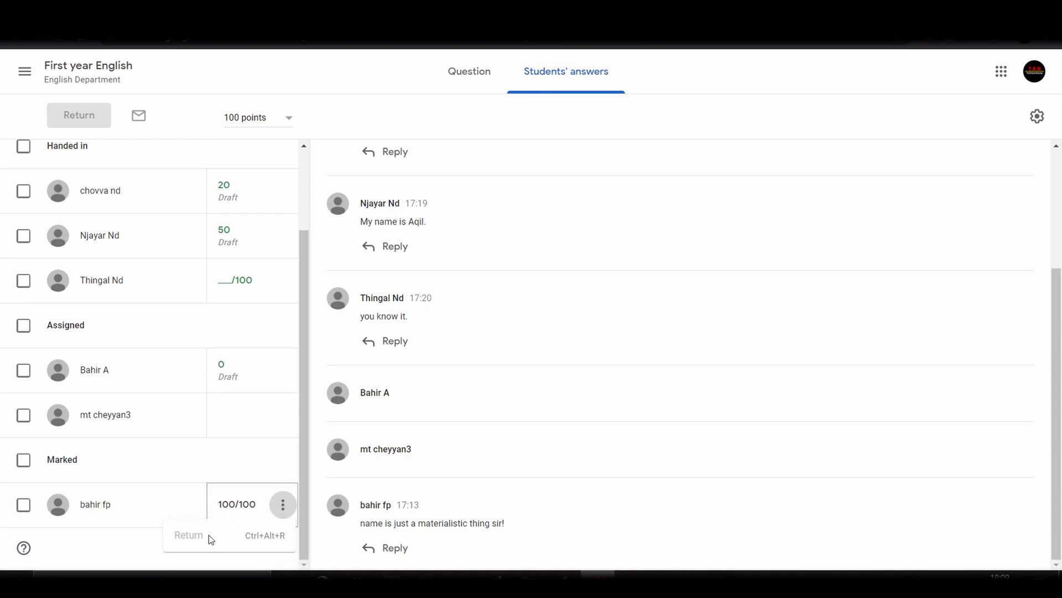
pyautogui.press('Escape')
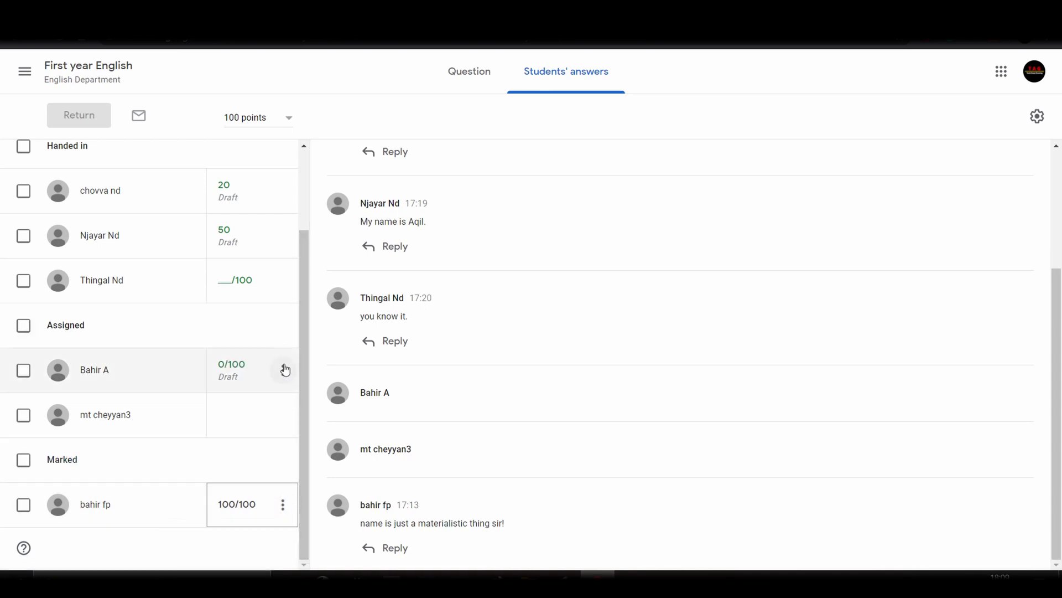
pyautogui.click(282, 193)
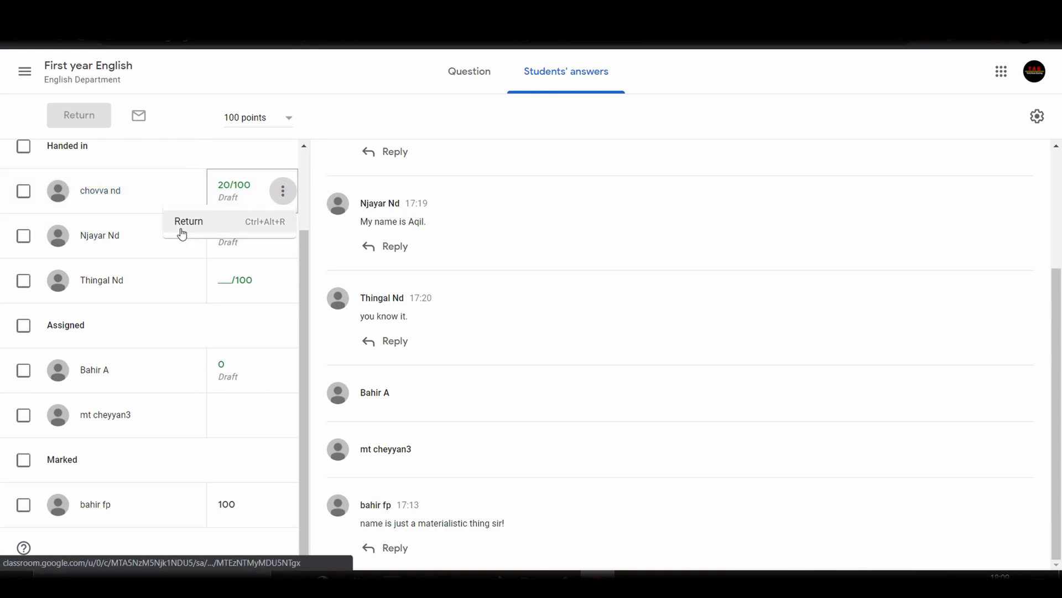
pyautogui.click(172, 284)
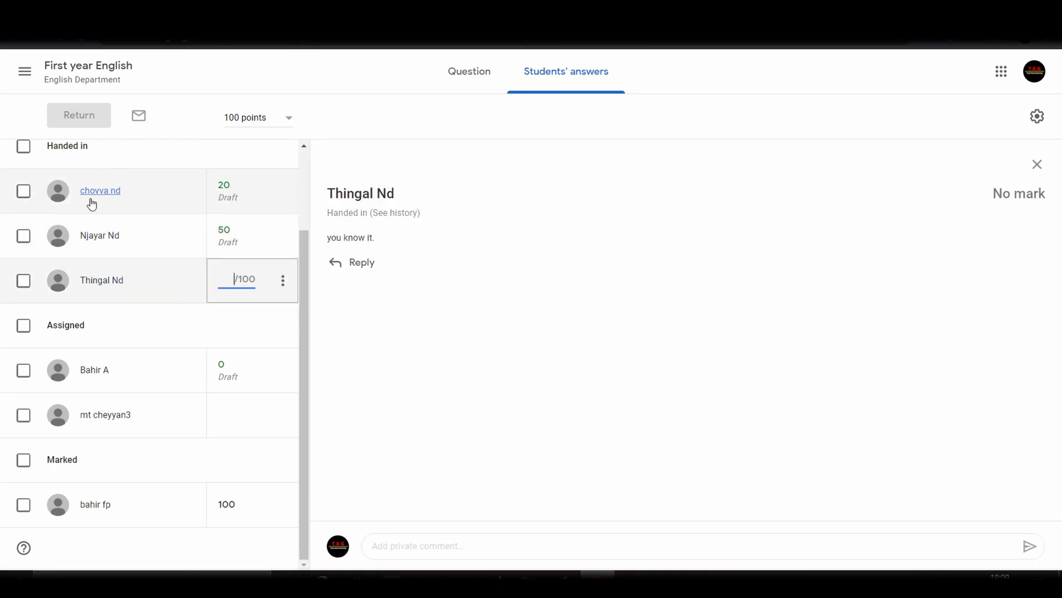
# Review the first handed-in student's answer and set that student's draft mark to 60 out of 100.
pyautogui.scroll(2, 103, 213)
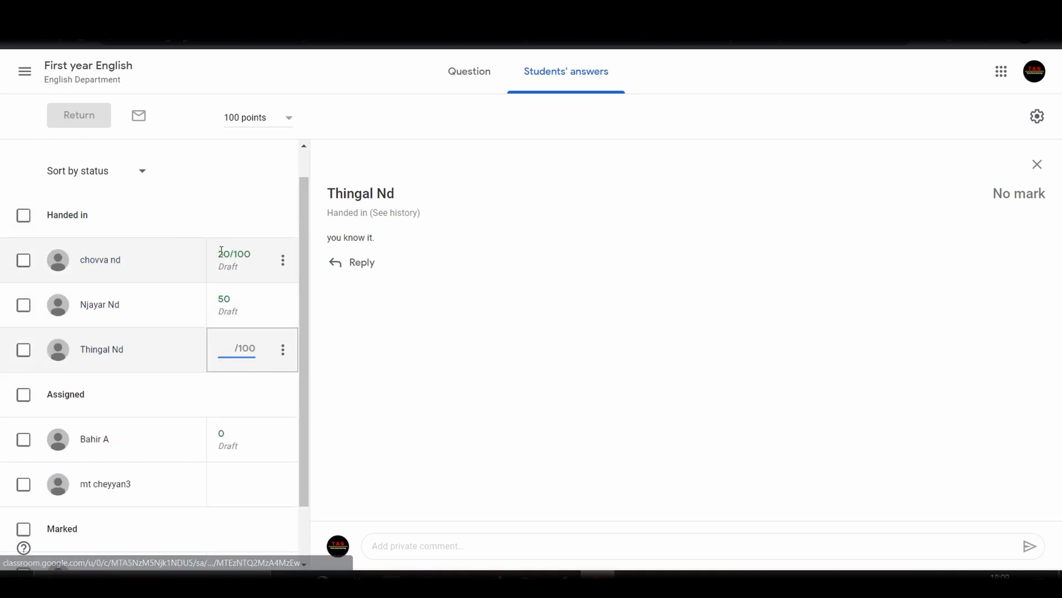
pyautogui.click(283, 264)
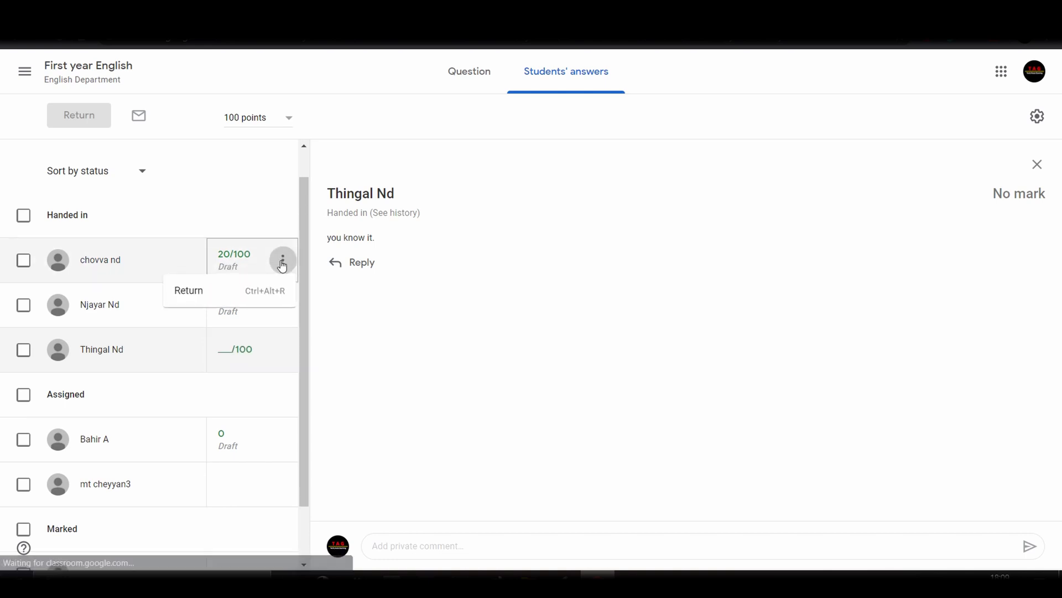
pyautogui.click(218, 258)
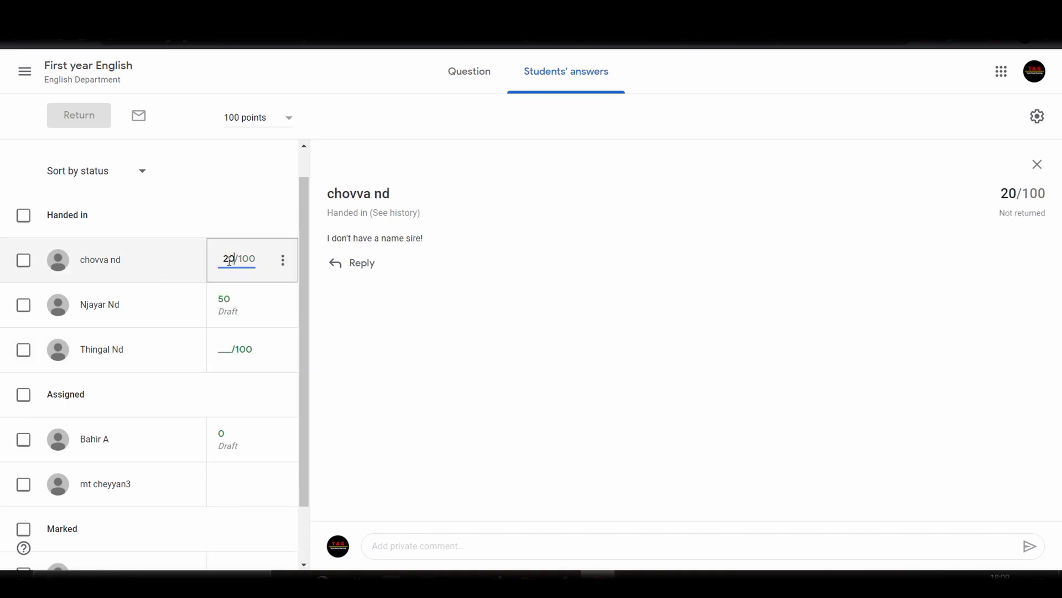
pyautogui.doubleClick(223, 259)
pyautogui.click(102, 260)
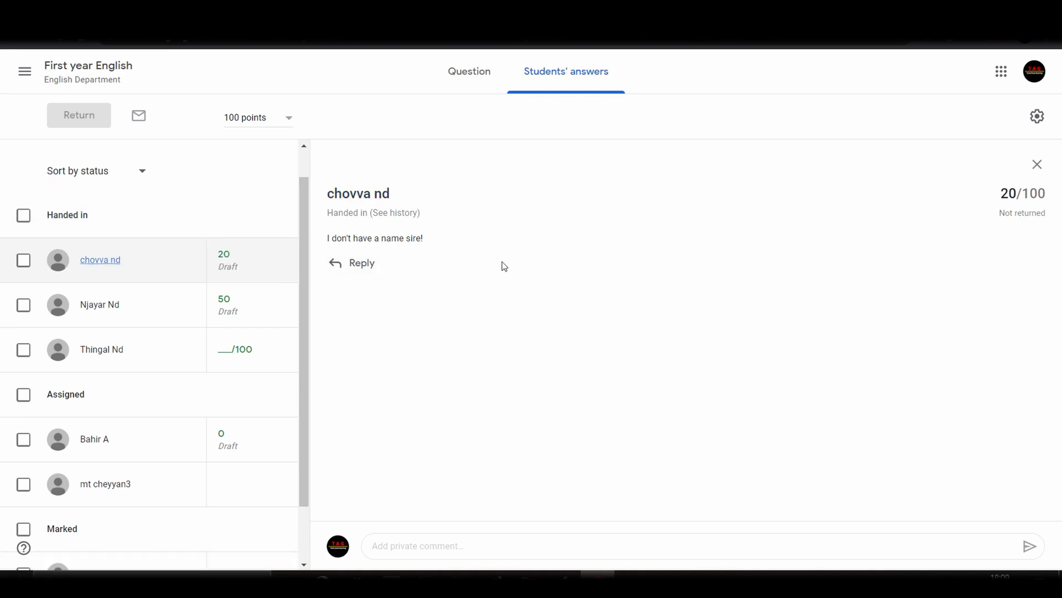
pyautogui.click(233, 260)
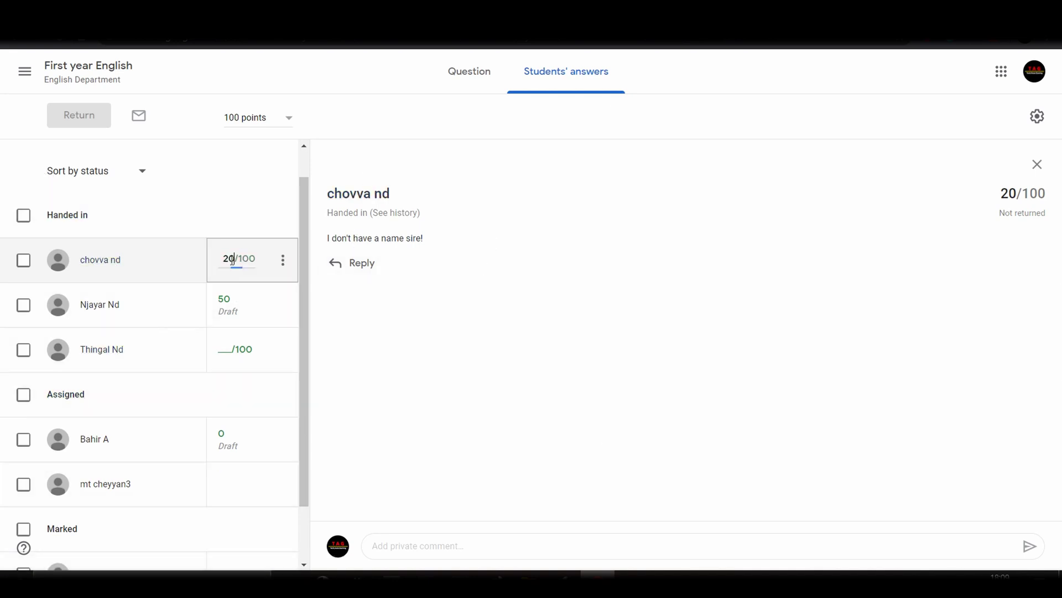
pyautogui.moveTo(228, 260); pyautogui.dragTo(224, 261)
pyautogui.write('6')
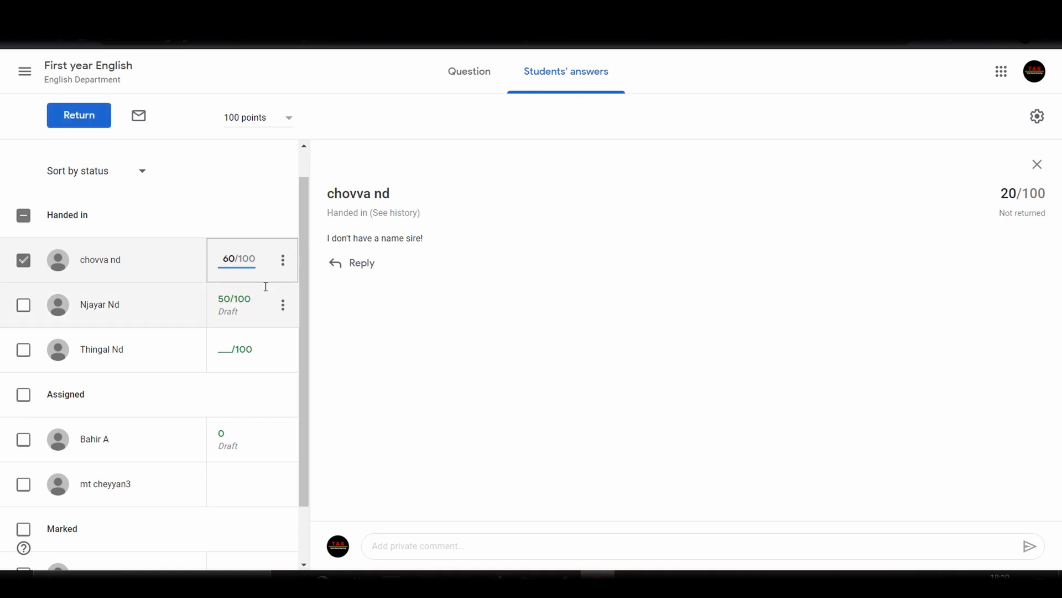
# Give the third handed-in student a draft mark of 0 and deselect both selected students.
pyautogui.click(234, 303)
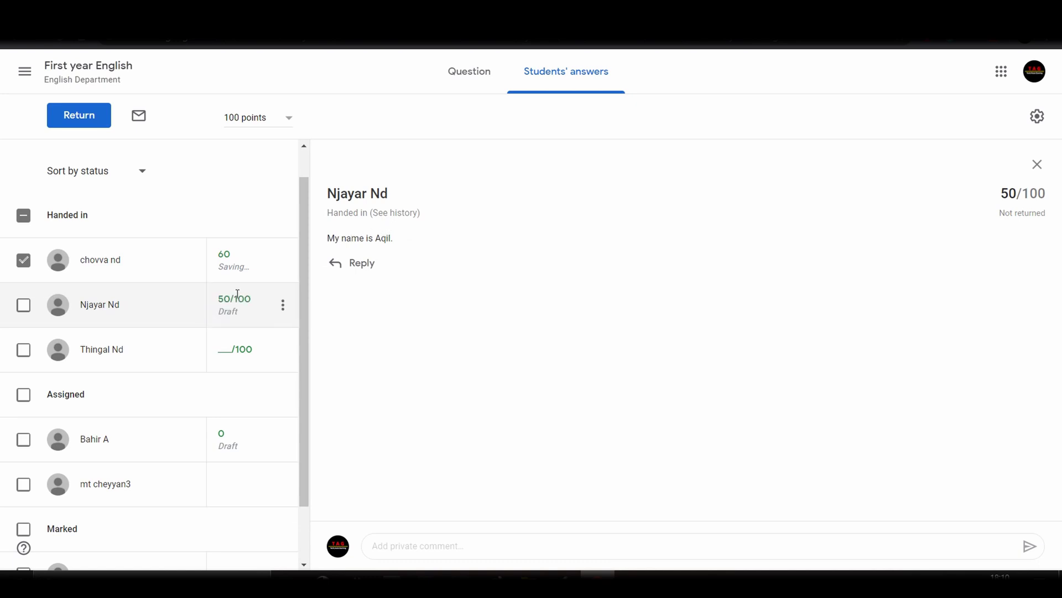
pyautogui.click(127, 357)
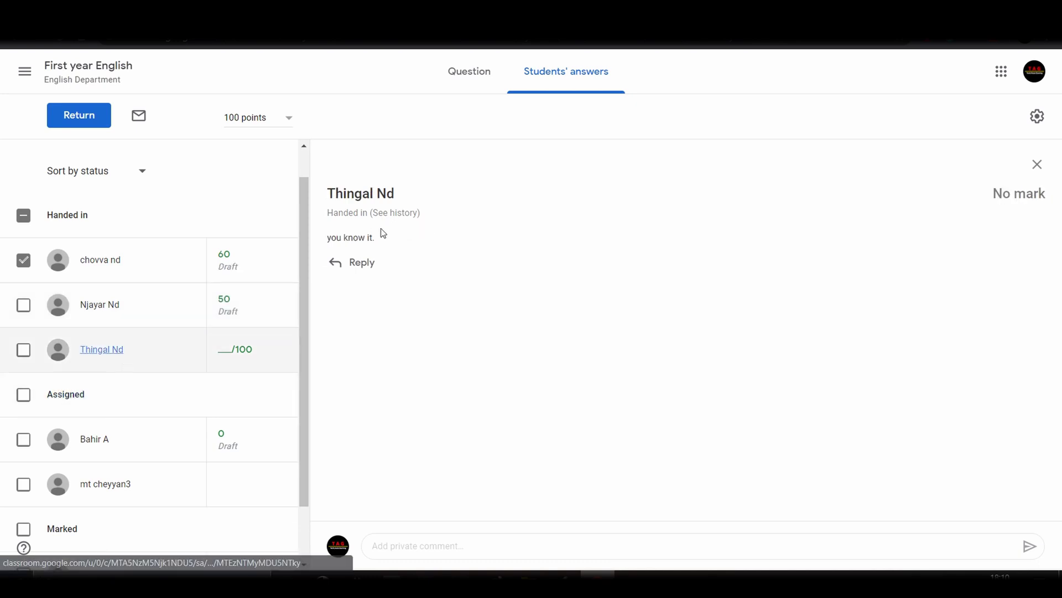
pyautogui.click(224, 357)
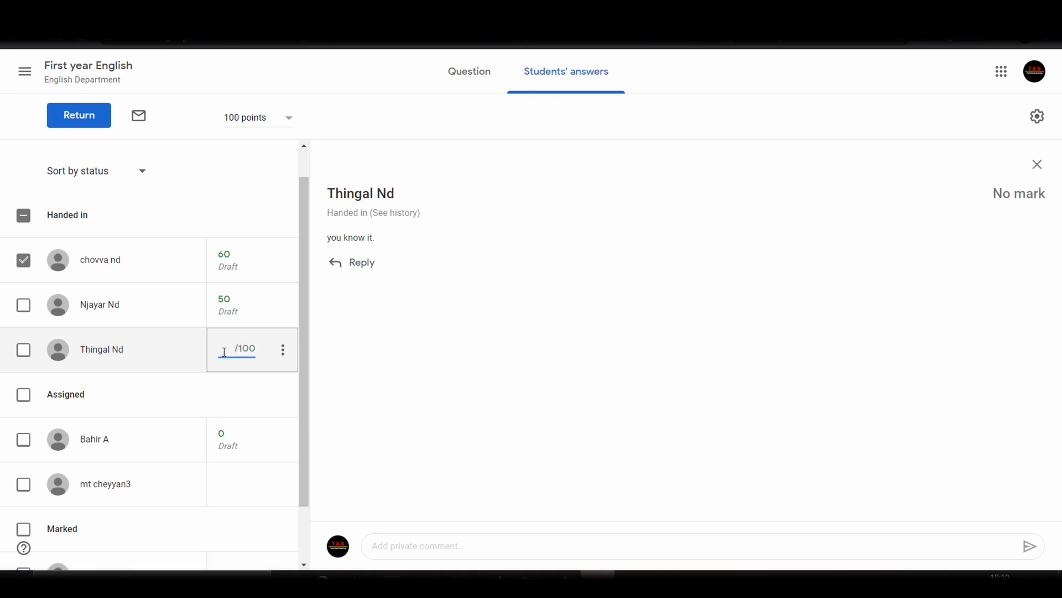
pyautogui.write('0')
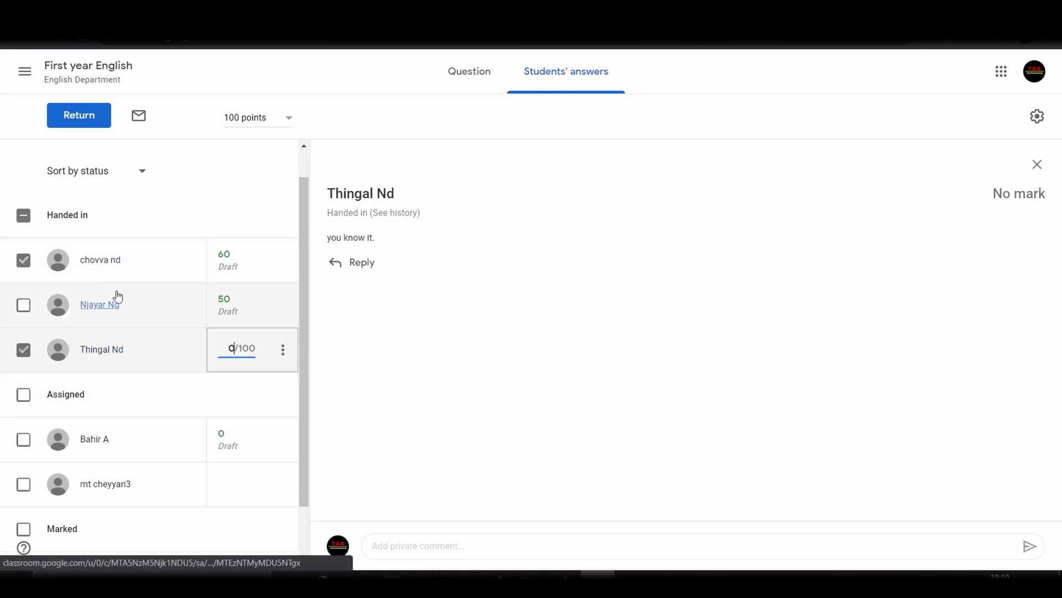
pyautogui.click(24, 350)
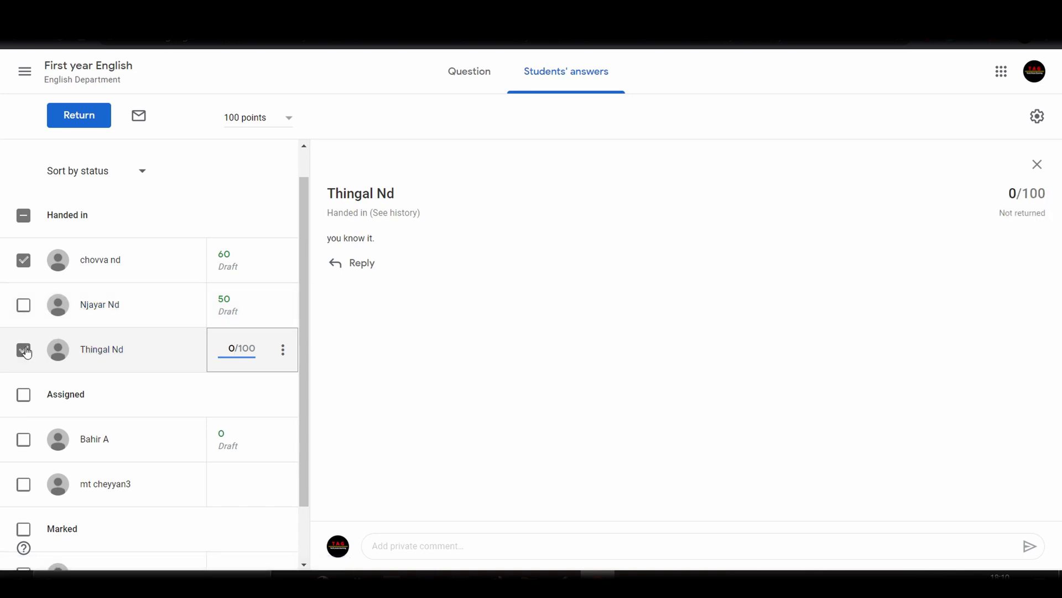
pyautogui.click(24, 261)
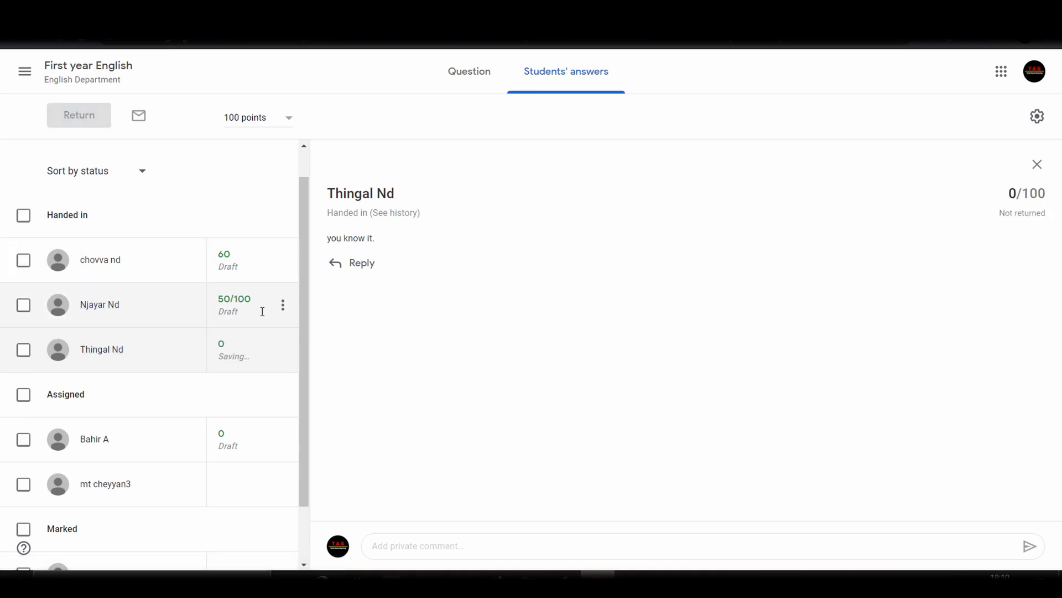
# Return the work of the student marked 60 with the private comment "could be better".
pyautogui.click(280, 261)
pyautogui.click(199, 301)
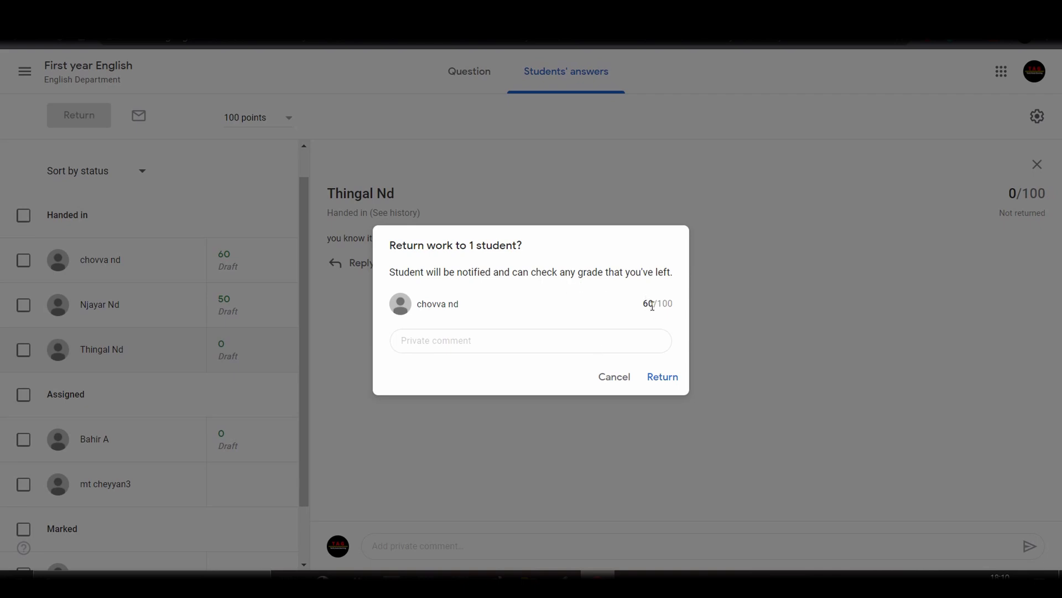
pyautogui.click(487, 346)
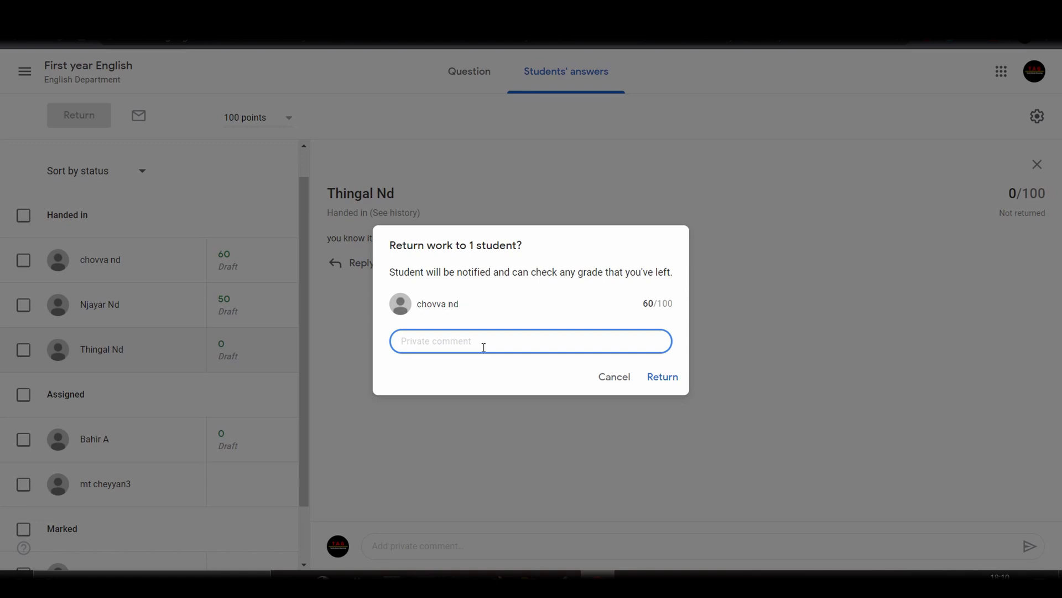
pyautogui.write('could be better')
pyautogui.click(659, 379)
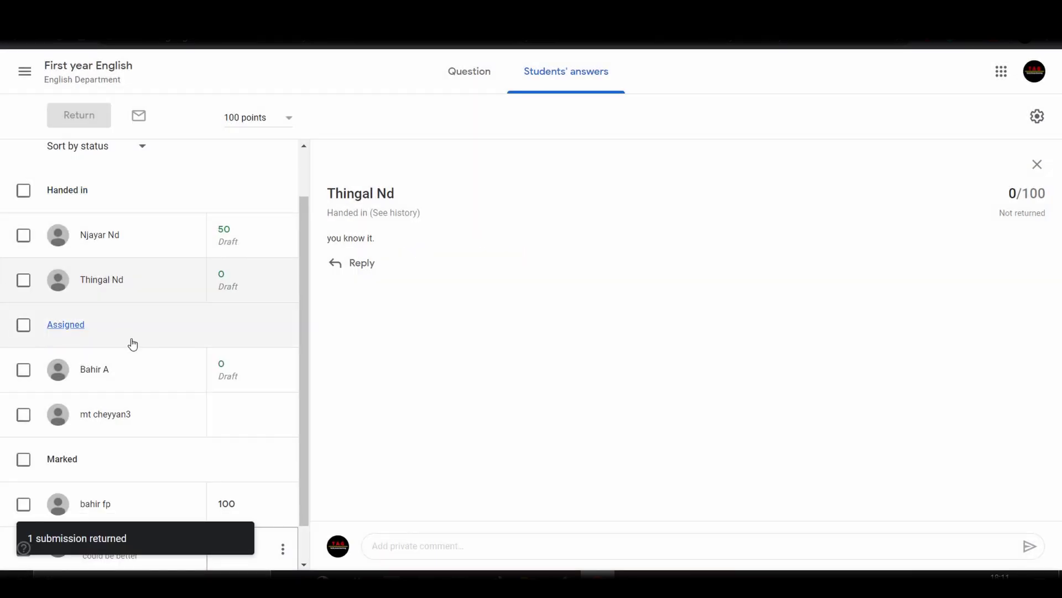
# Look over the updated student list and view the first assigned student's submission.
pyautogui.scroll(-1, 88, 337)
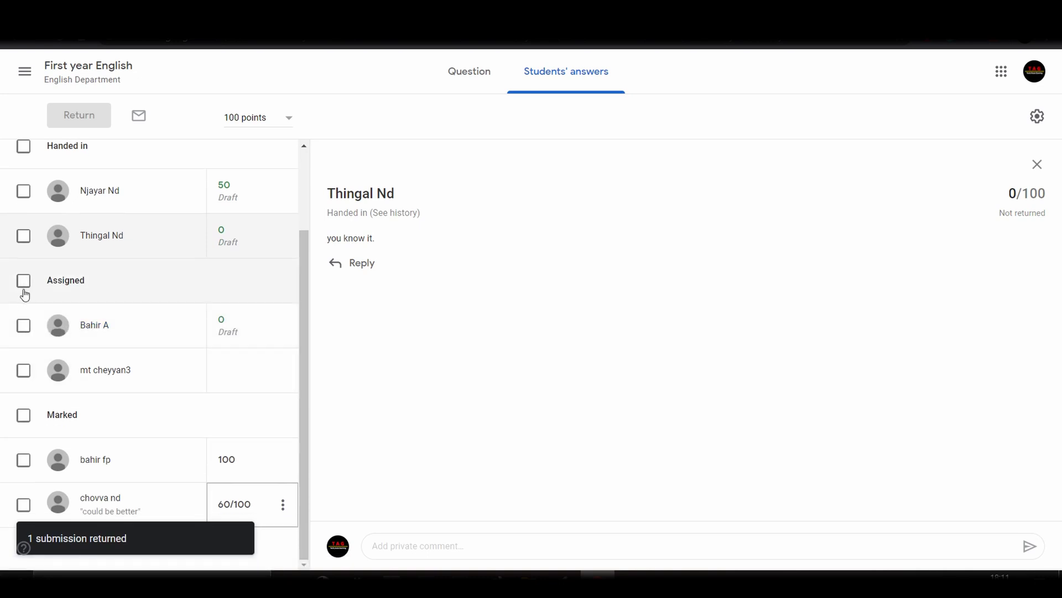
pyautogui.click(124, 329)
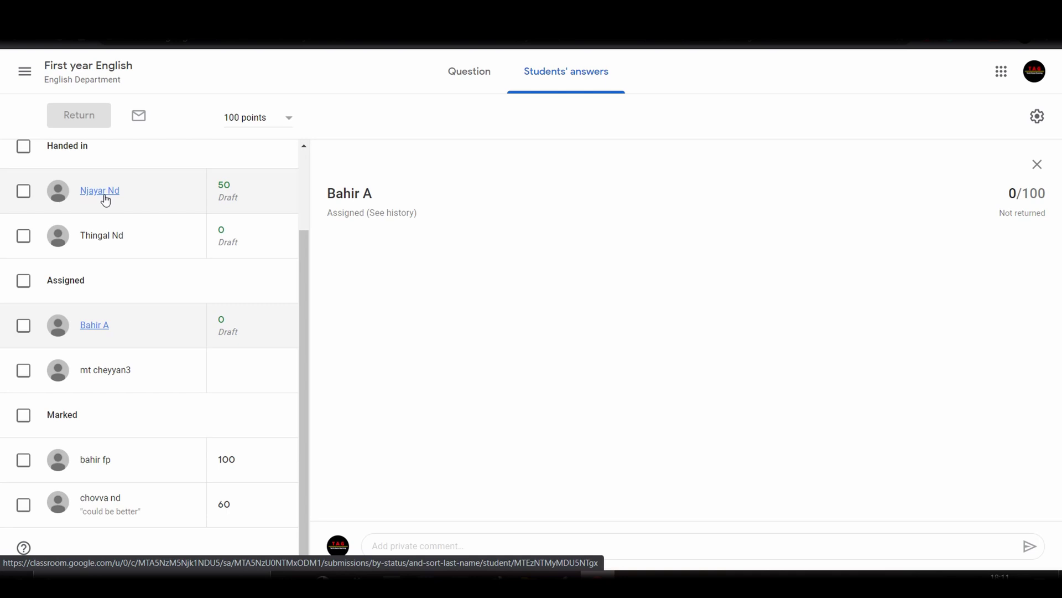
pyautogui.scroll(2, 139, 398)
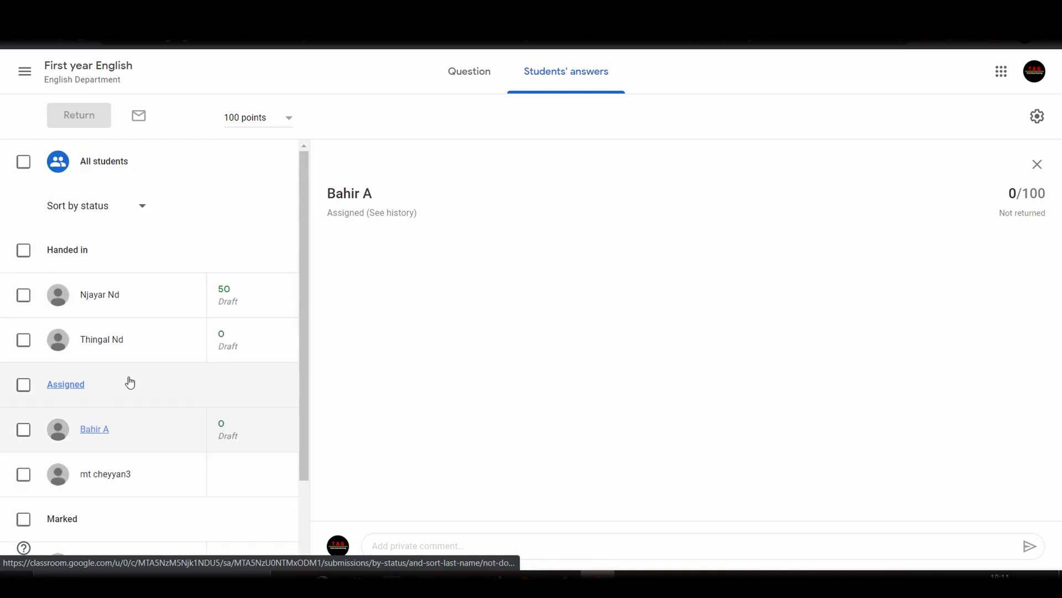
# Sort the list of students' answers by first name and check the question's points options.
pyautogui.click(142, 210)
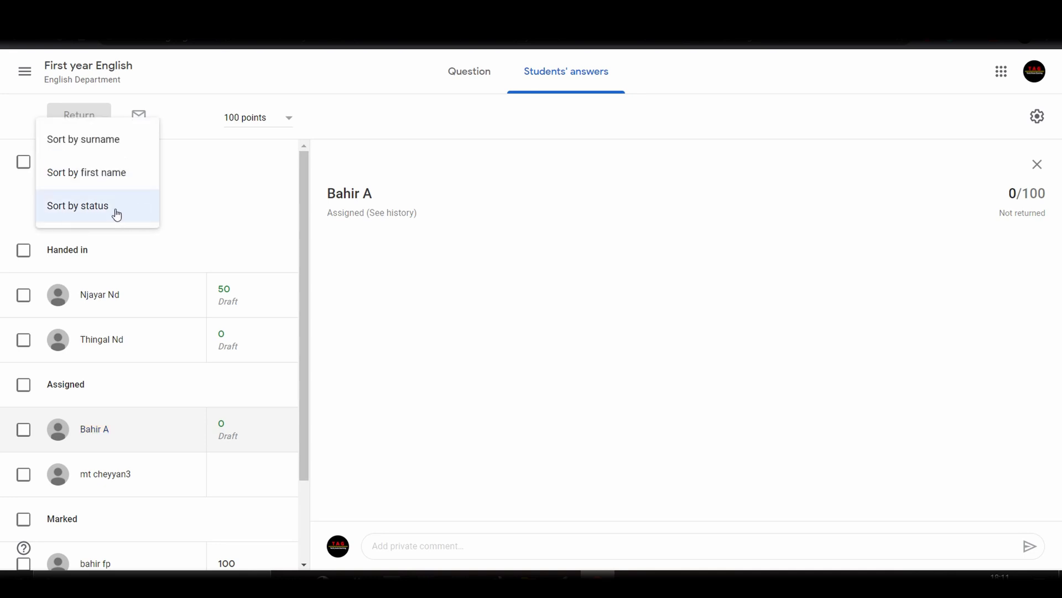
pyautogui.click(90, 176)
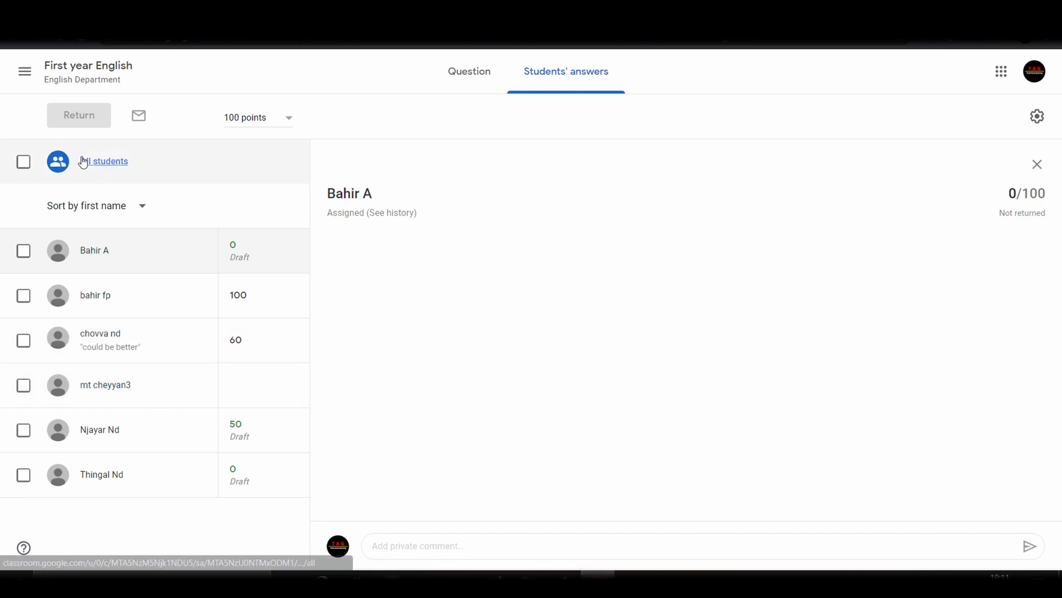
pyautogui.click(260, 125)
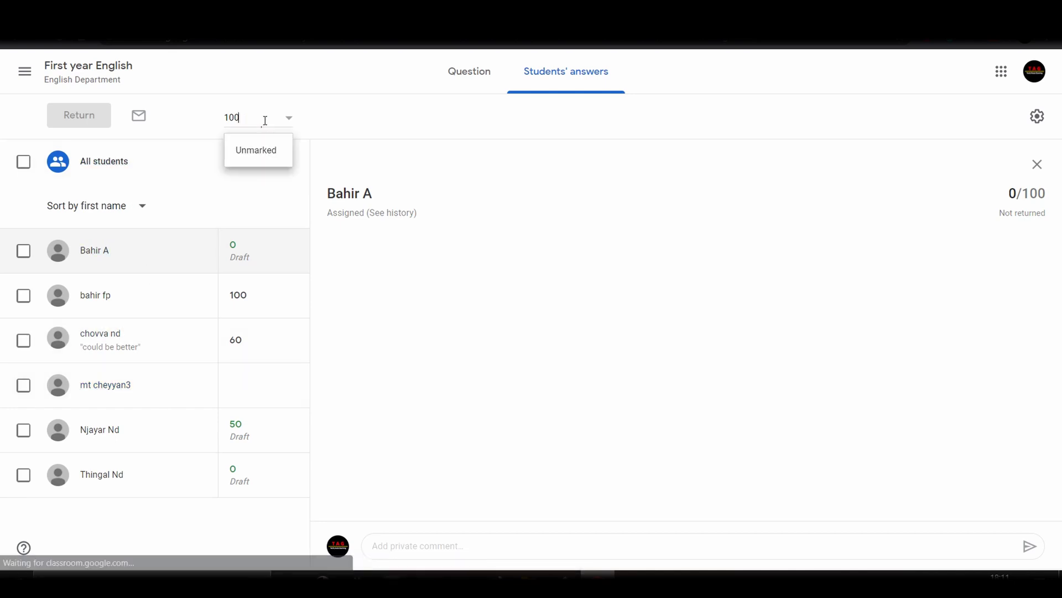
pyautogui.click(84, 118)
# Select all students and return their draft-marked work, including unanswered questions, without a private comment.
pyautogui.click(23, 161)
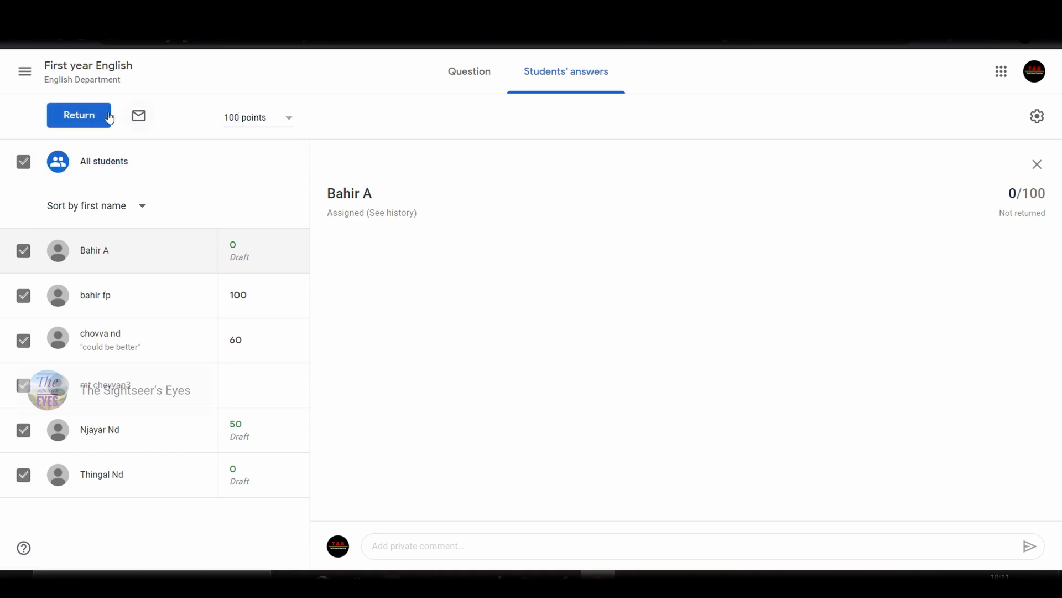
pyautogui.click(23, 162)
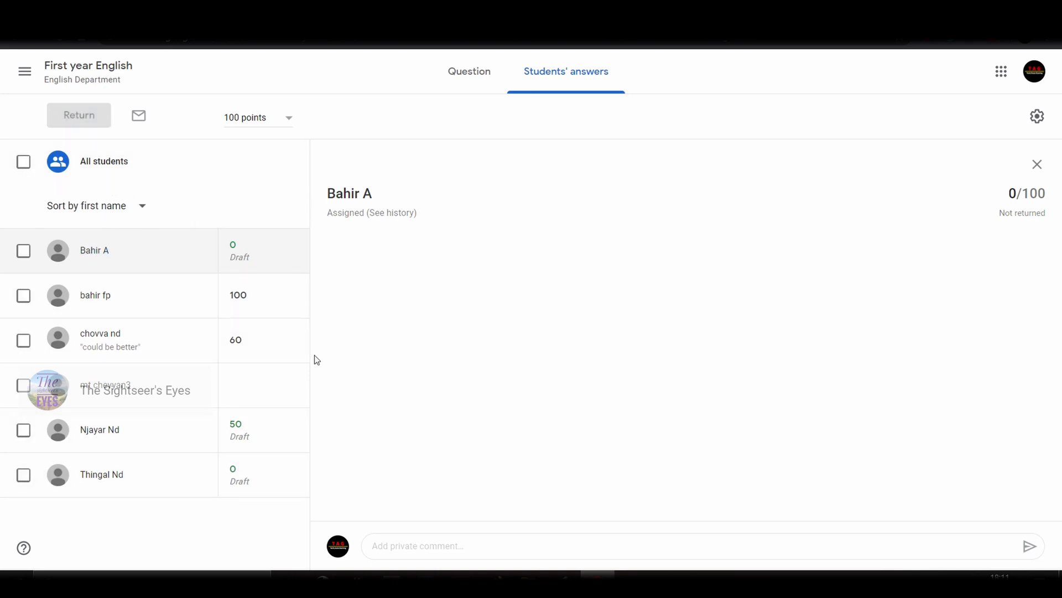
pyautogui.click(24, 163)
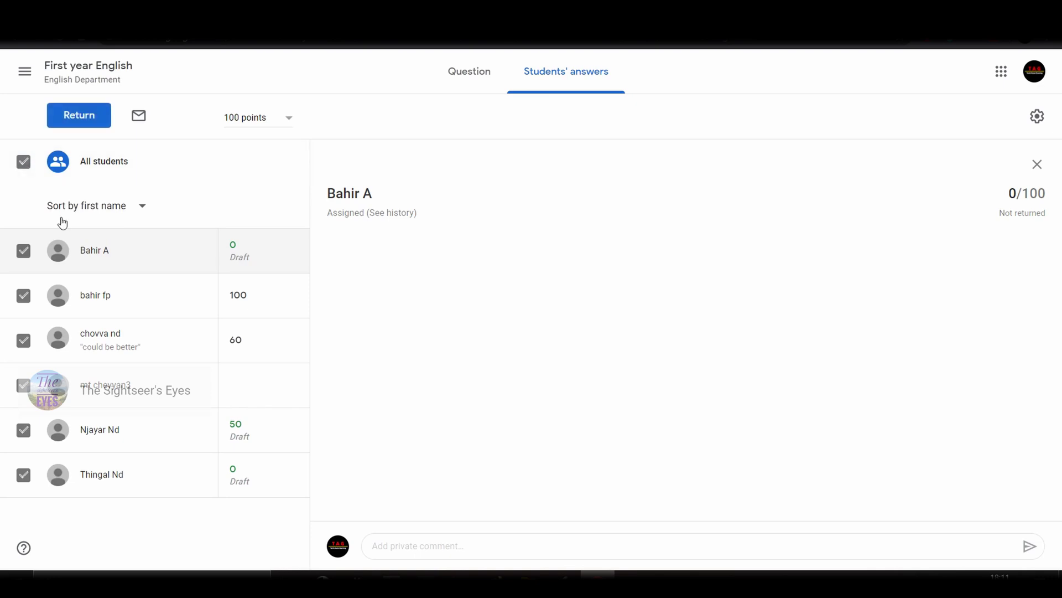
pyautogui.click(79, 117)
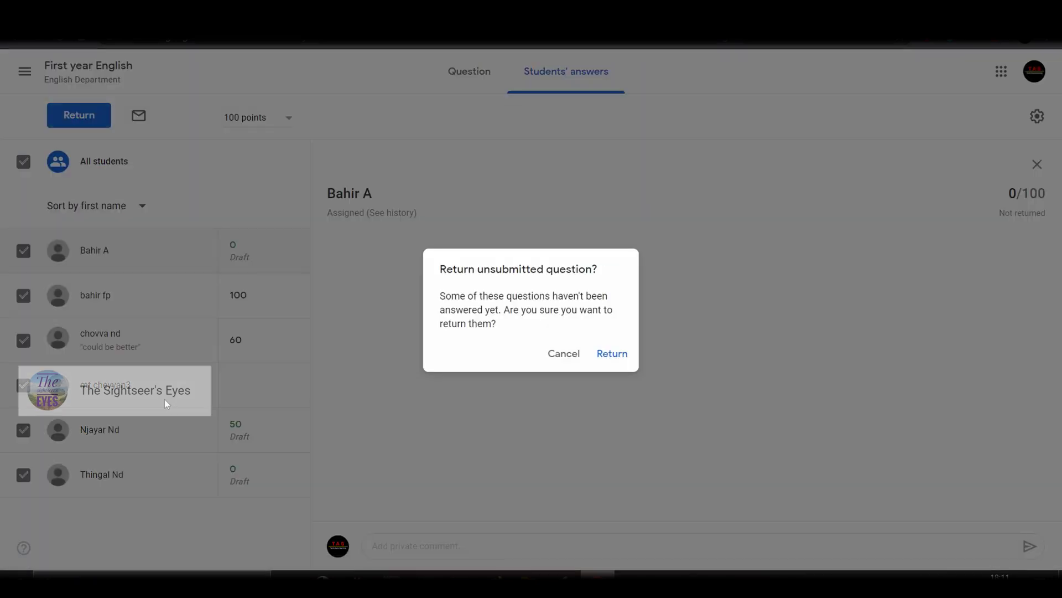
pyautogui.click(623, 349)
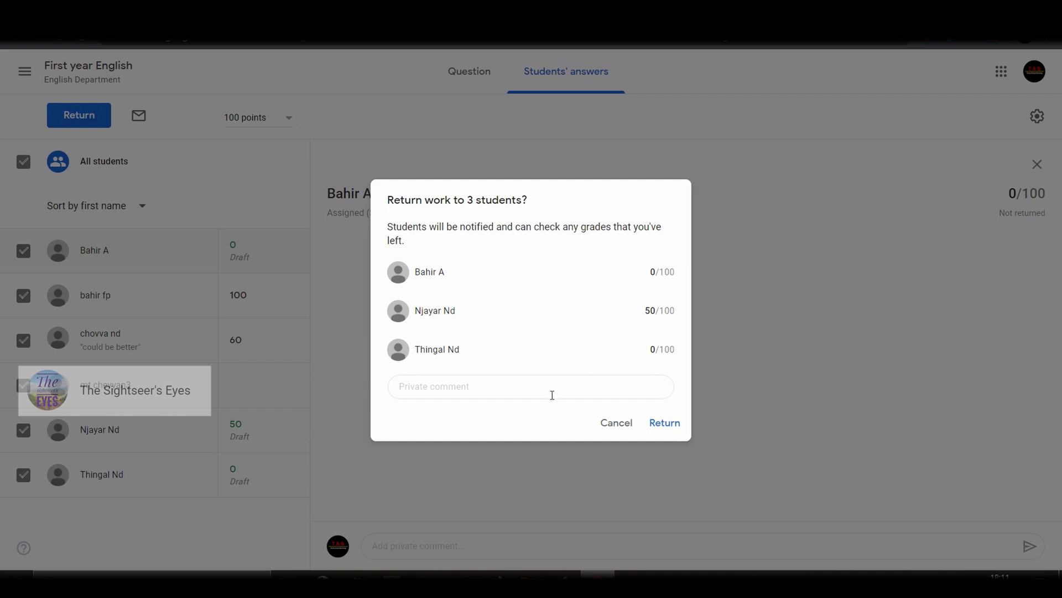
pyautogui.click(555, 387)
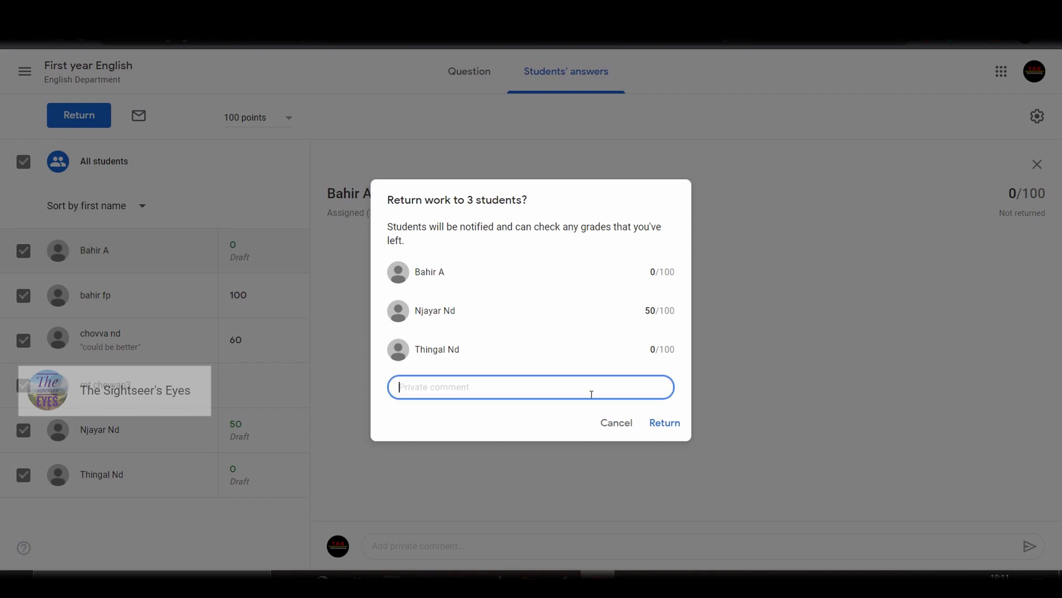
pyautogui.click(666, 422)
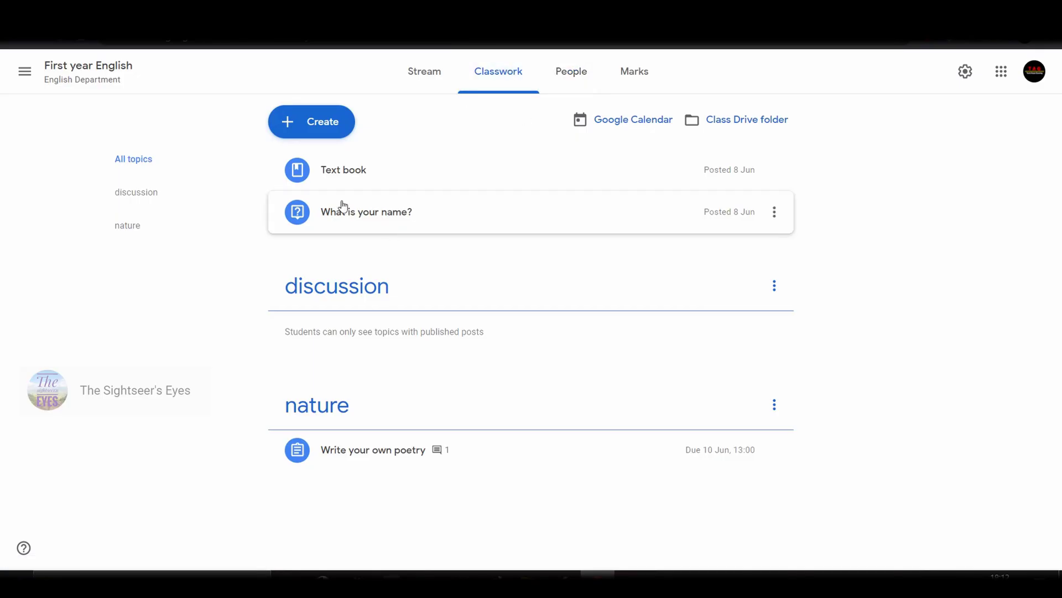
# View the discussion topic with its available options and the nature topic in the classwork.
pyautogui.click(129, 196)
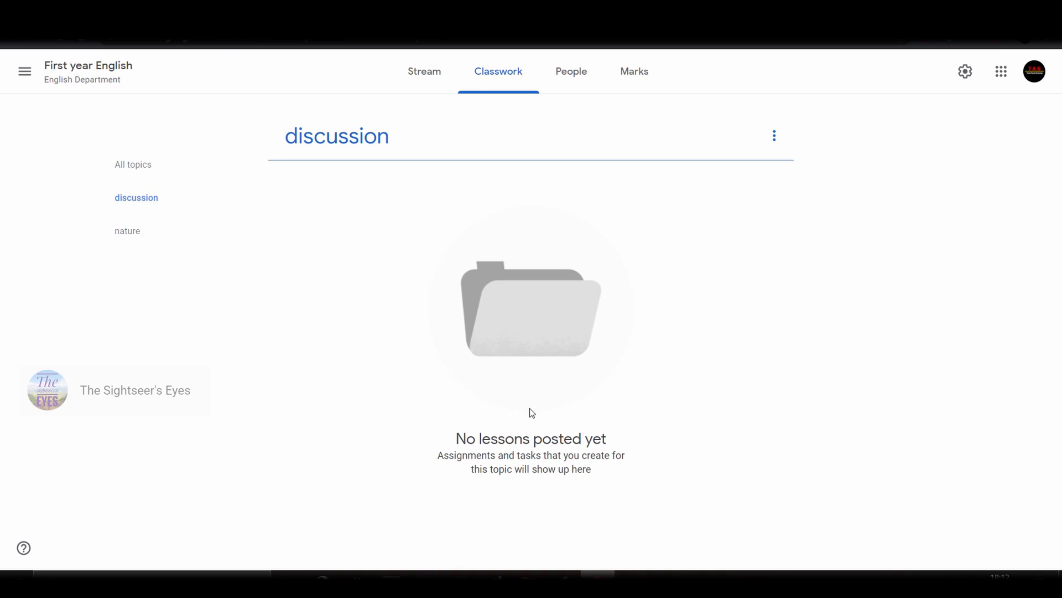
pyautogui.click(774, 136)
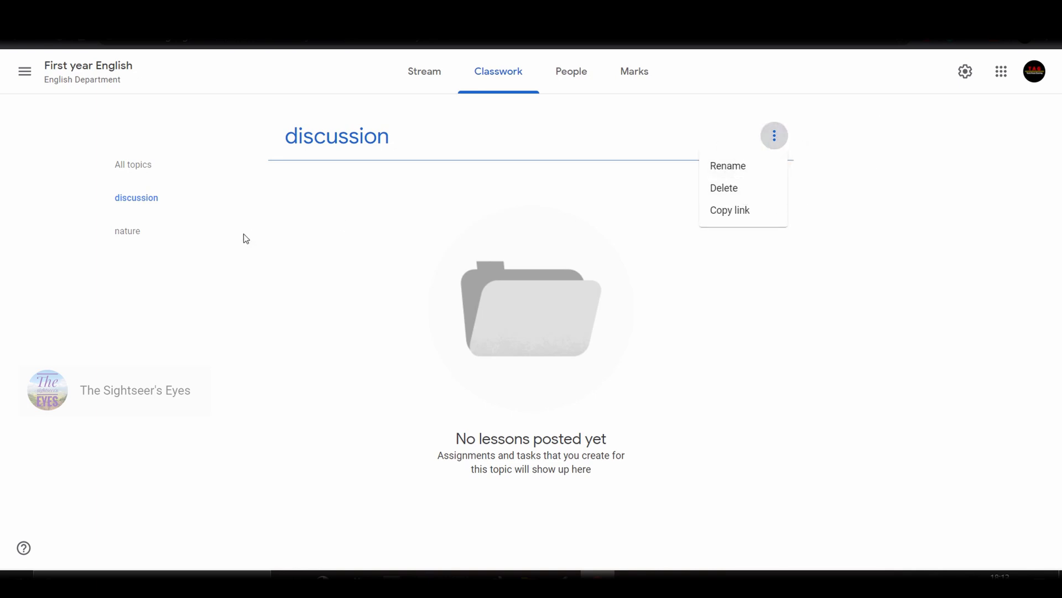
pyautogui.click(163, 239)
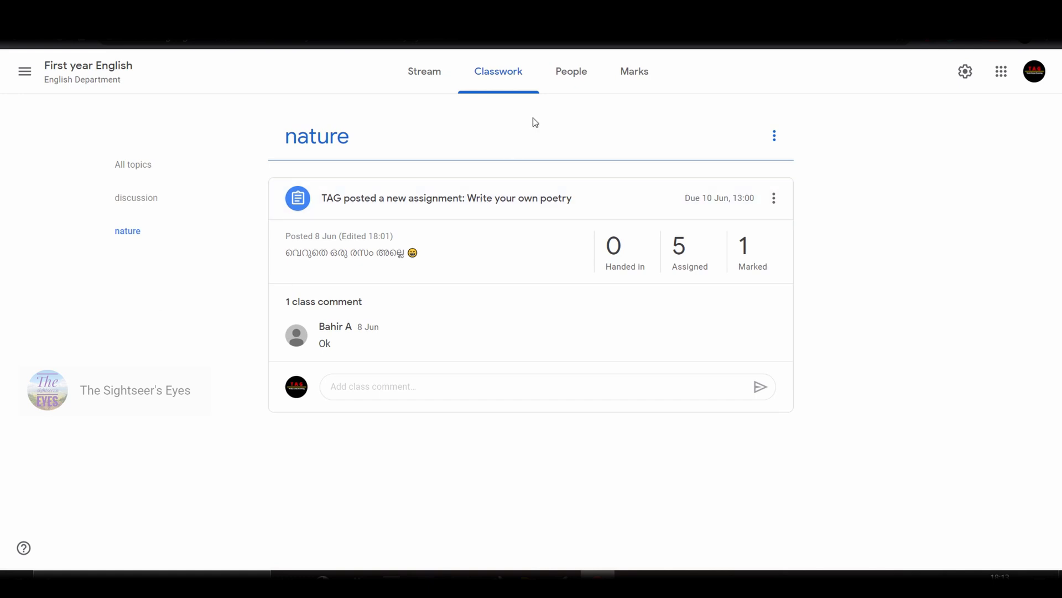
# Look over the class's teachers, students and invited student, and check the options offered for individual students.
pyautogui.click(560, 85)
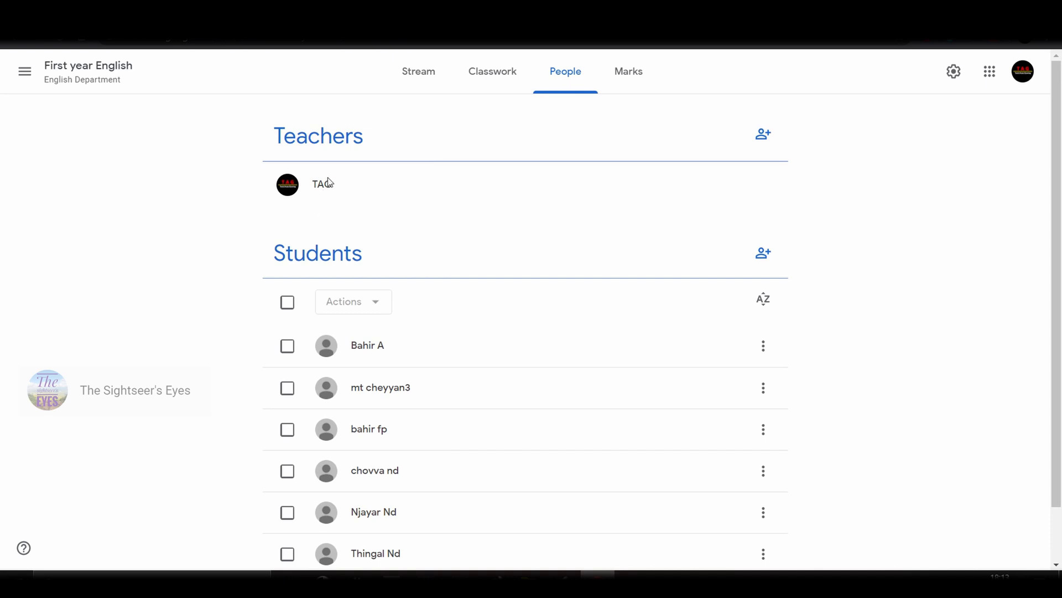
pyautogui.scroll(-1, 334, 387)
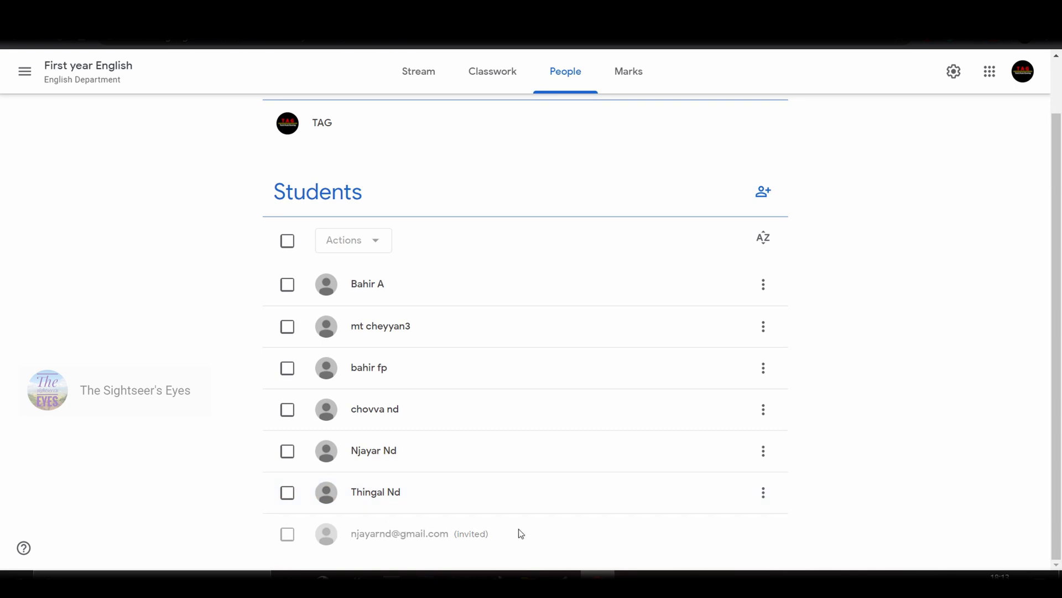
pyautogui.moveTo(488, 535); pyautogui.dragTo(454, 534)
pyautogui.click(765, 497)
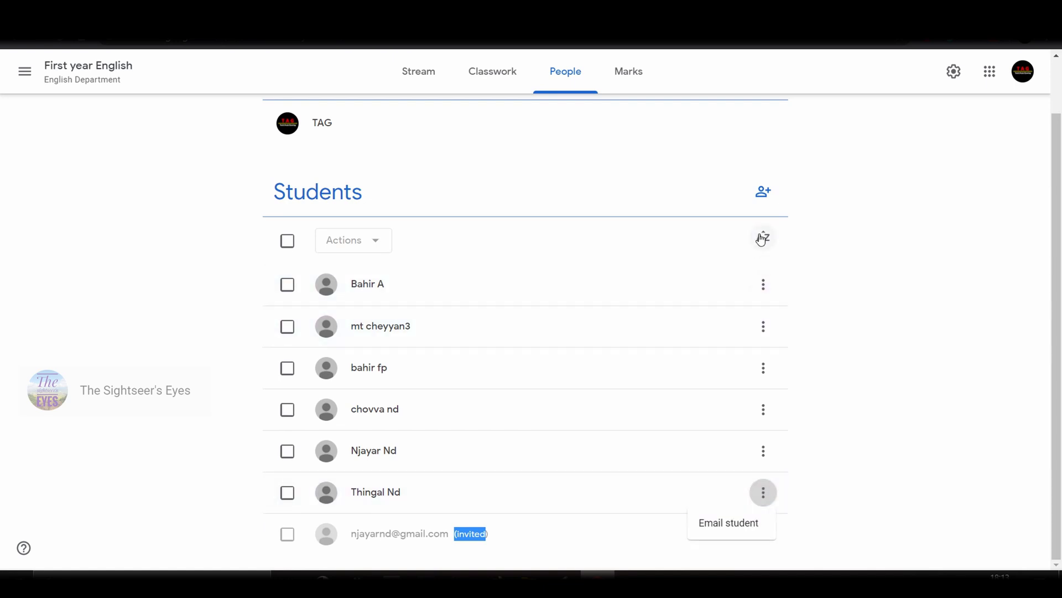
pyautogui.click(761, 283)
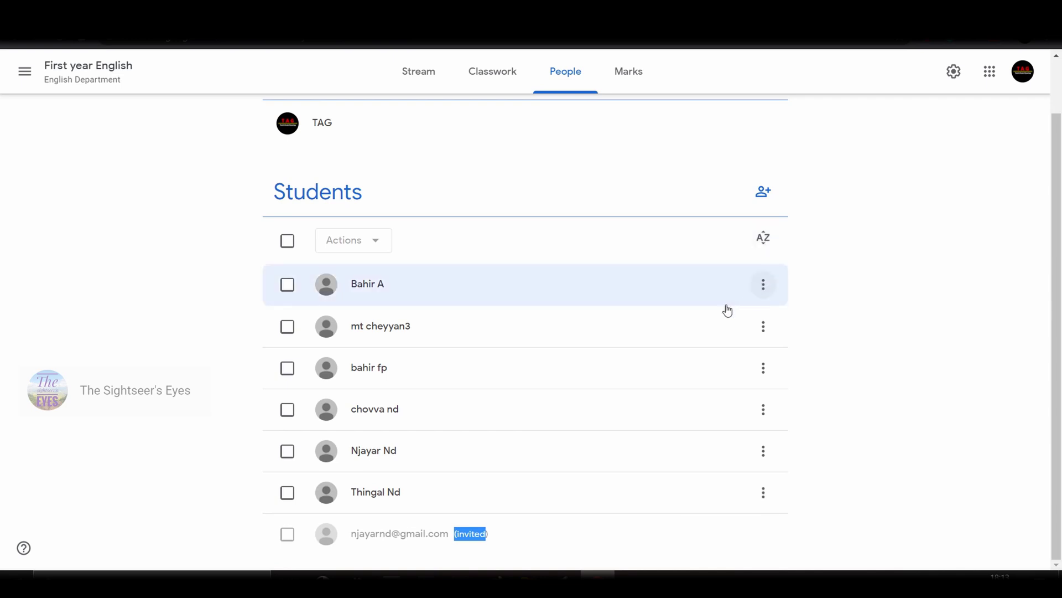
pyautogui.click(764, 288)
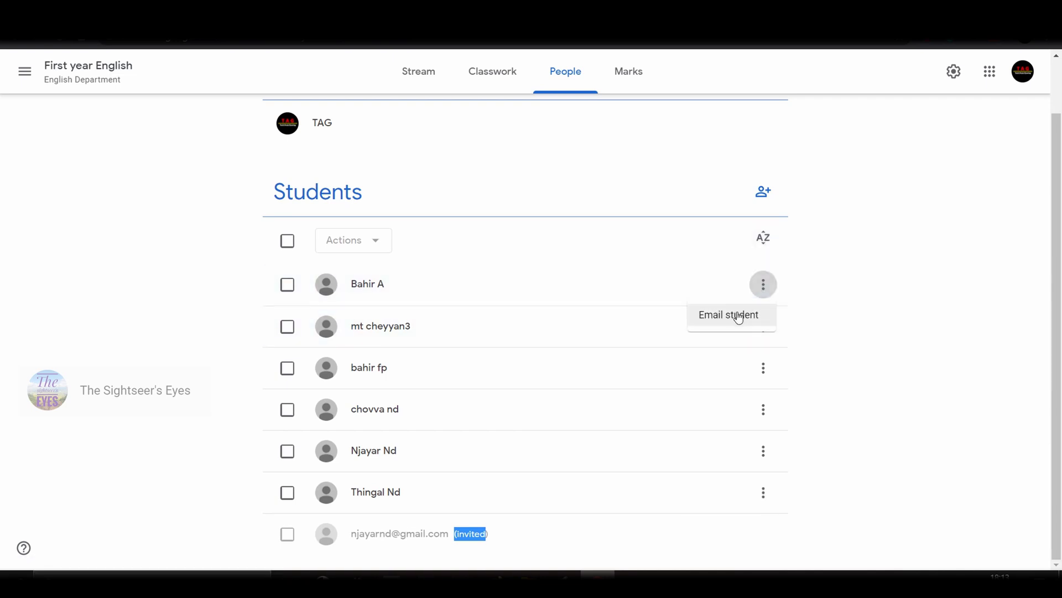
pyautogui.click(272, 263)
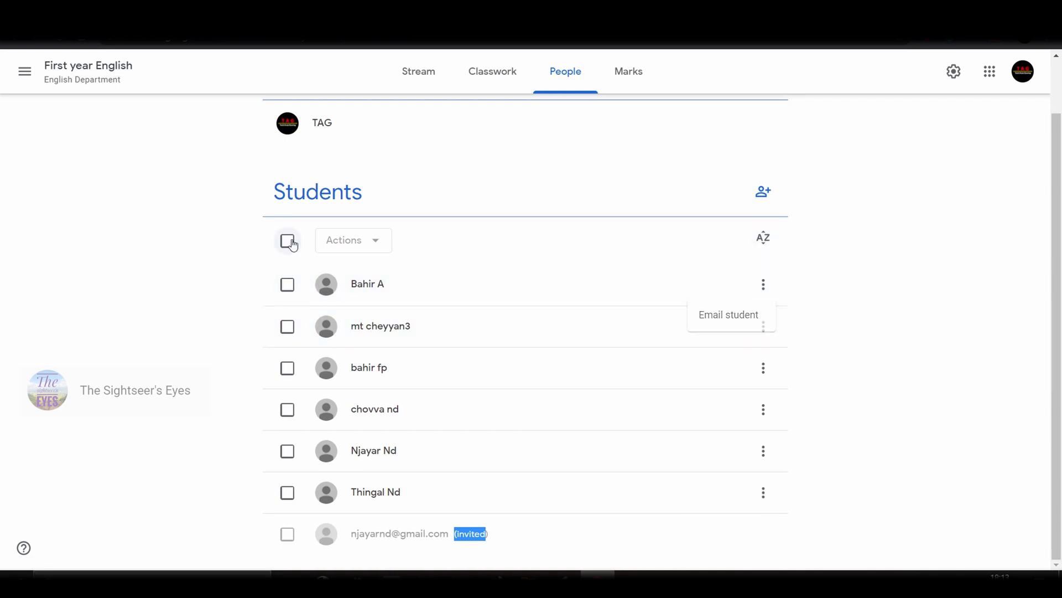
# Select the first student in the class list and view the actions available for selected students.
pyautogui.click(288, 285)
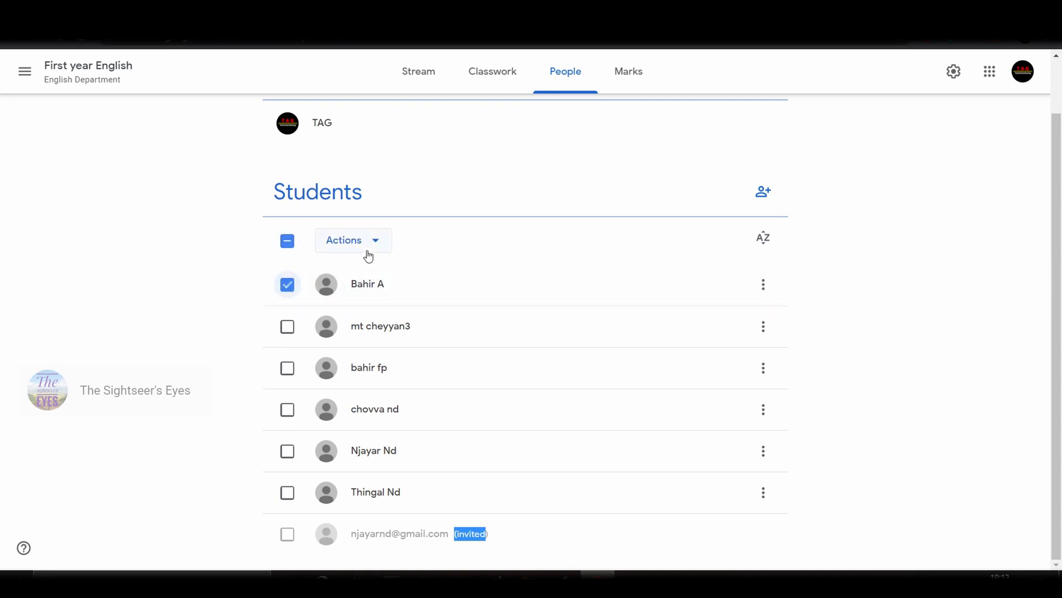
pyautogui.click(366, 243)
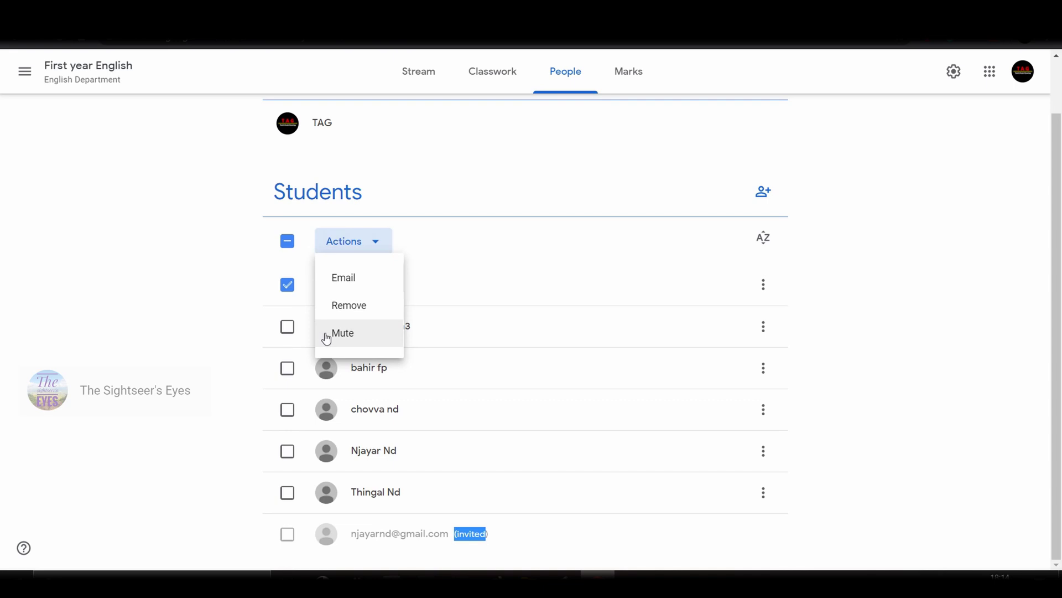
pyautogui.click(206, 256)
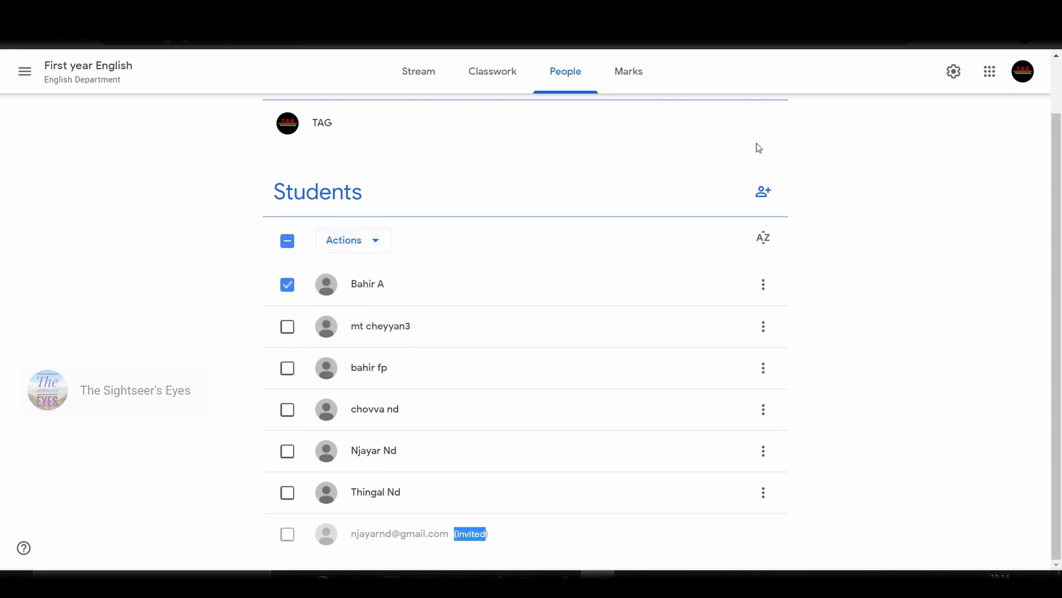
# Review the class marks table and return to the stream to check the options of the "Write your own poetry" post.
pyautogui.click(623, 75)
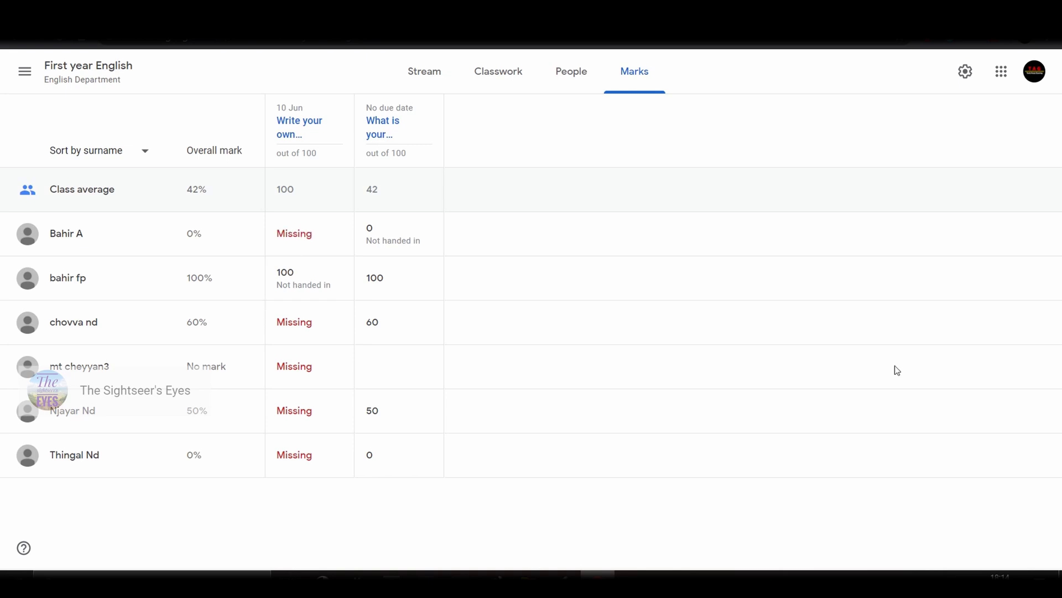
pyautogui.moveTo(563, 578)
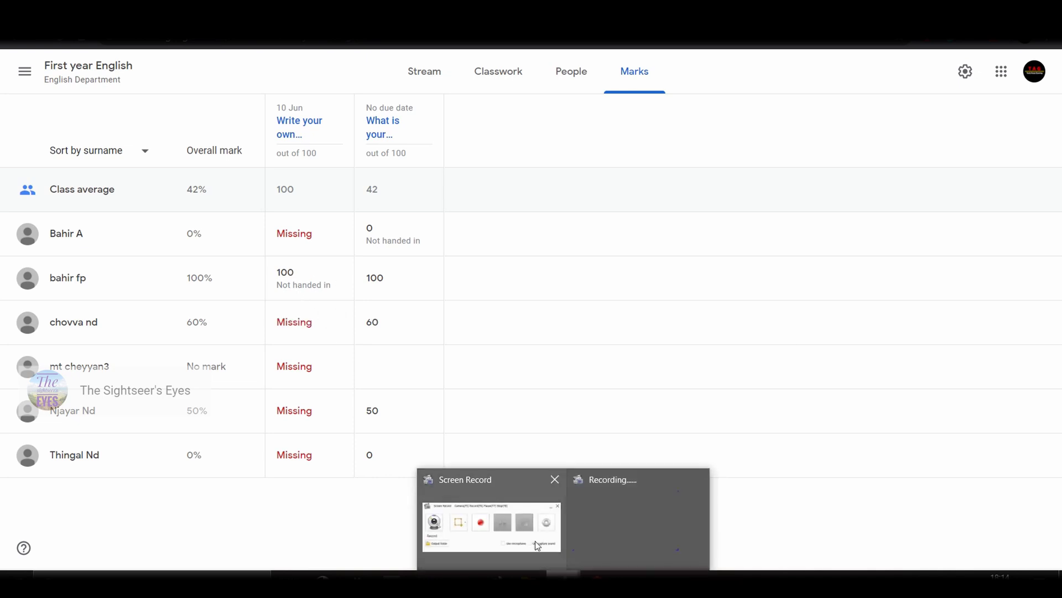
pyautogui.click(411, 72)
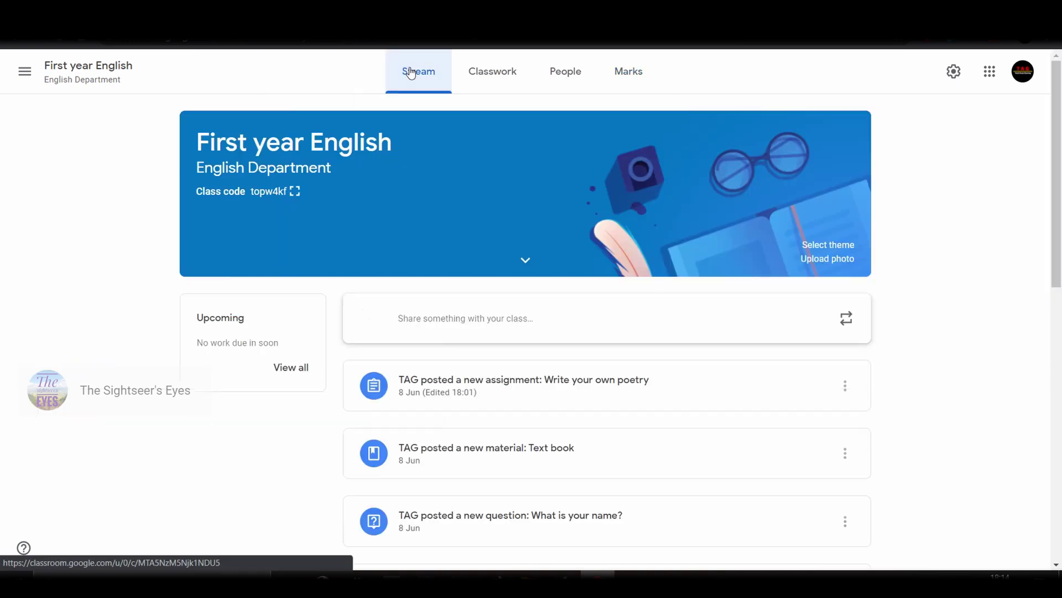
pyautogui.click(845, 384)
pyautogui.click(944, 330)
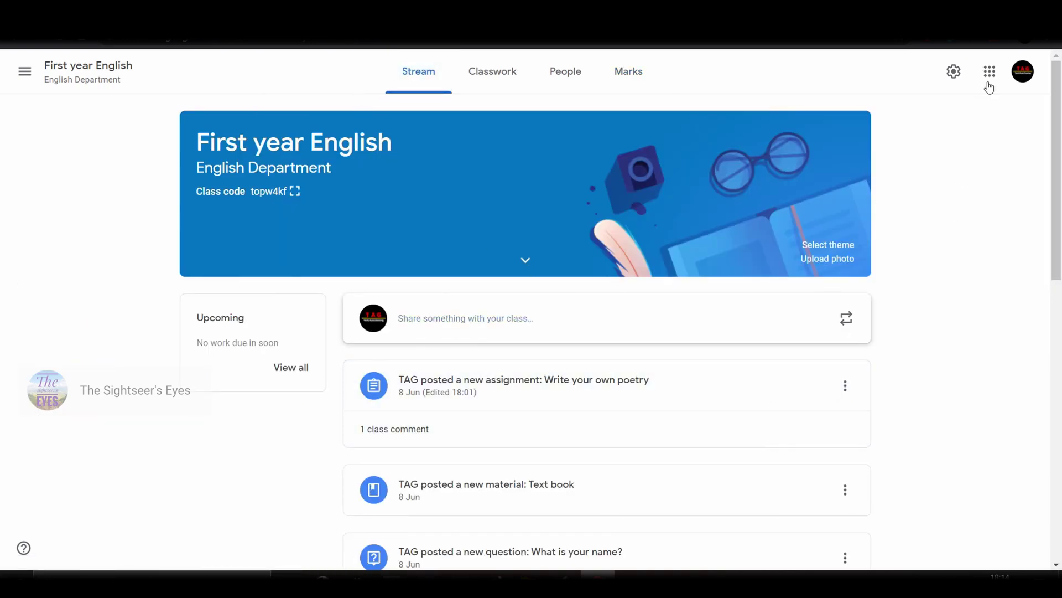
# Look through the class settings for details, general options and marking, and close them without changes.
pyautogui.click(954, 70)
pyautogui.scroll(-6, 486, 268)
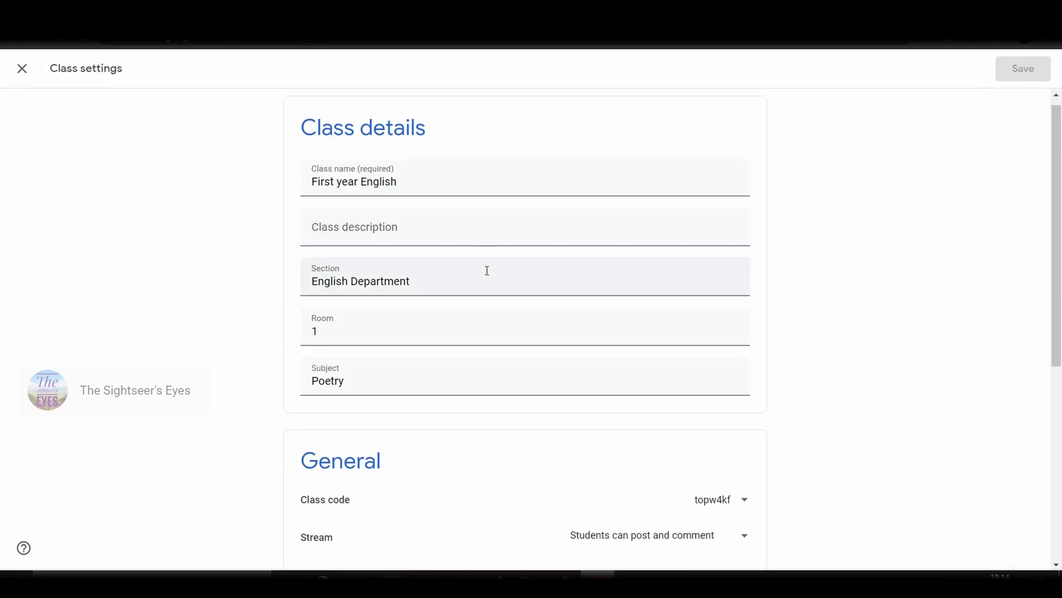
pyautogui.click(23, 68)
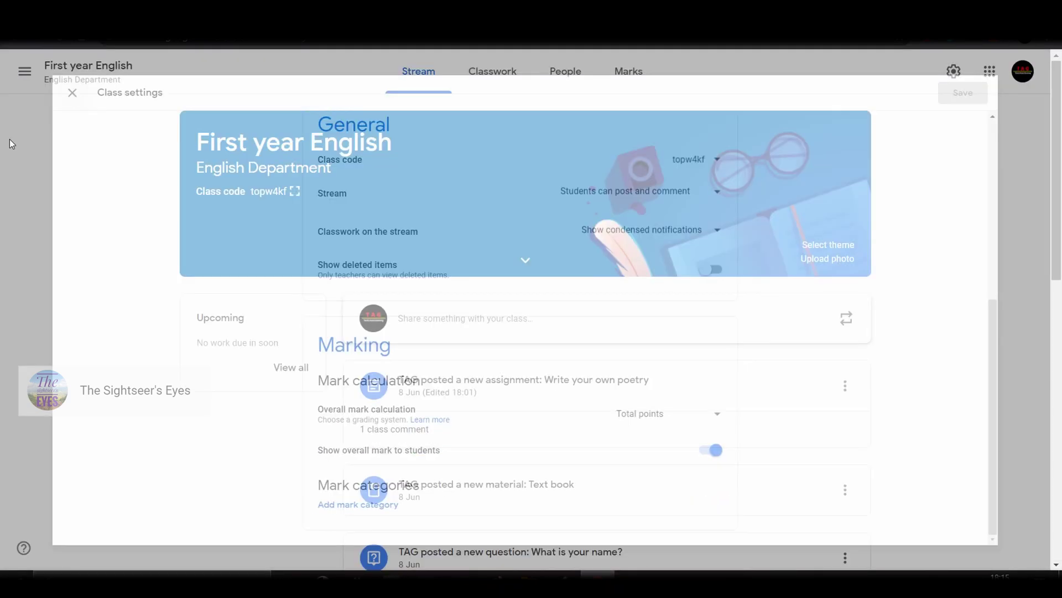
# Look through the account's profile and notification settings and go back to the First year English classwork.
pyautogui.click(24, 72)
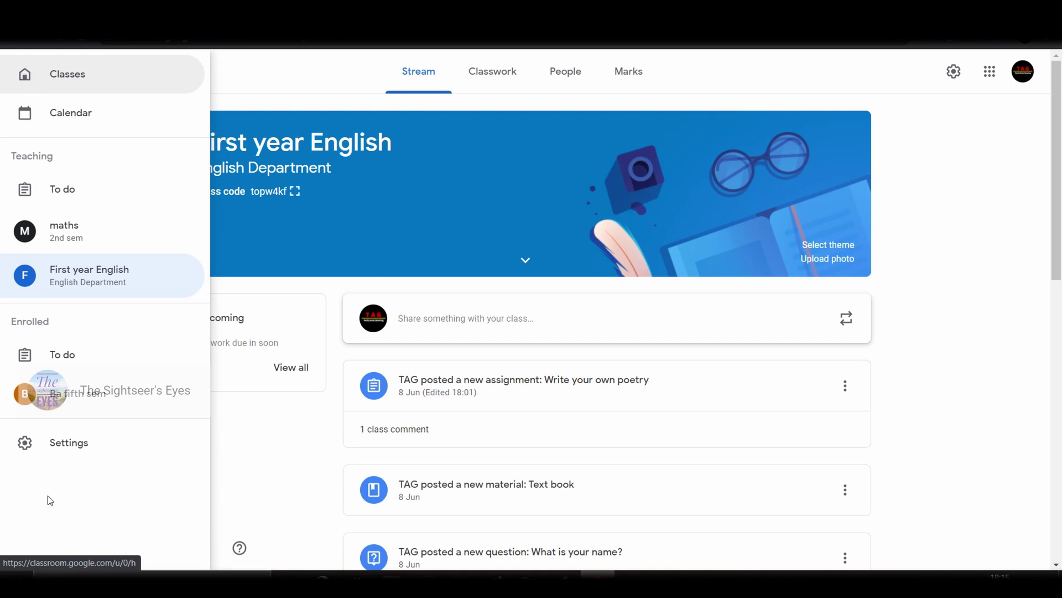
pyautogui.click(56, 442)
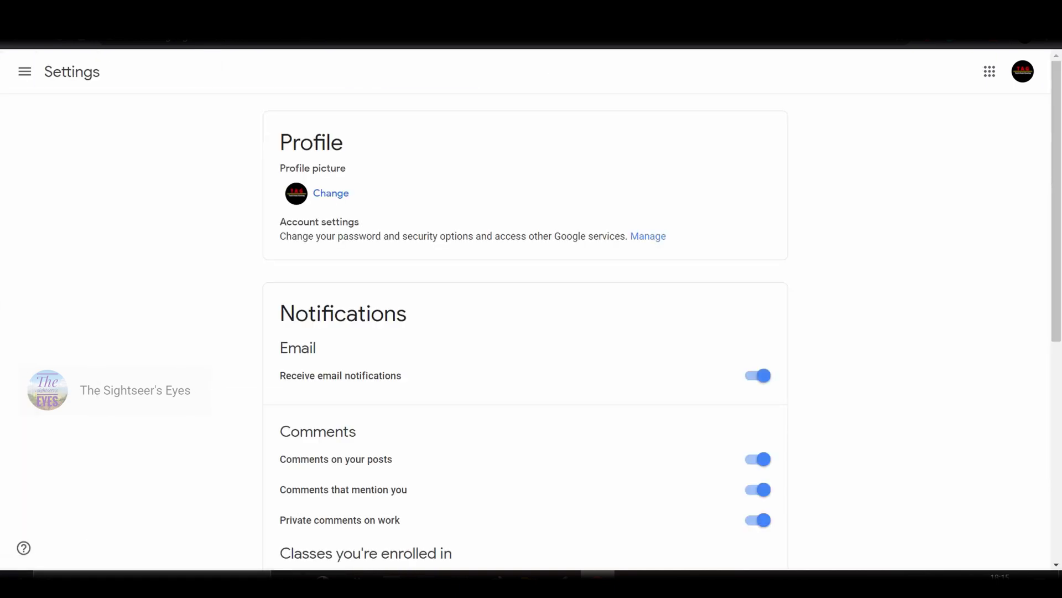
pyautogui.scroll(-7, 313, 257)
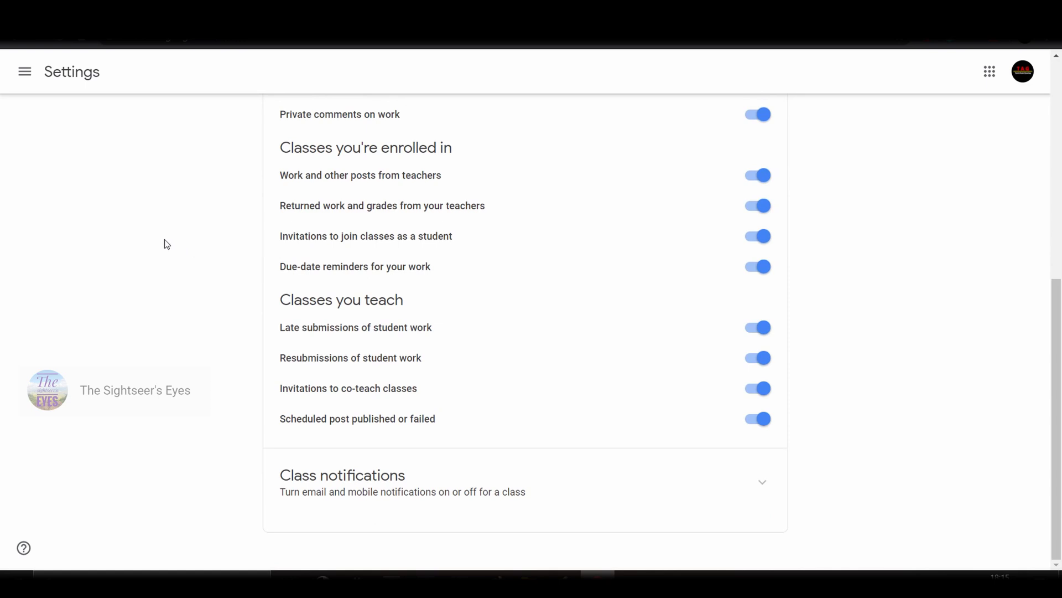
pyautogui.scroll(8, 165, 239)
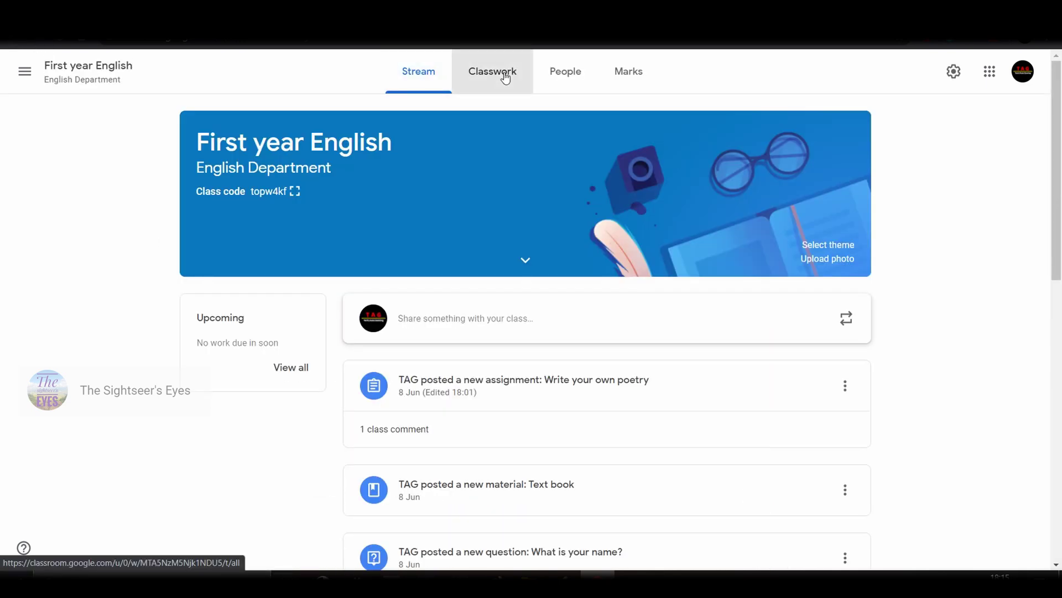
pyautogui.click(505, 78)
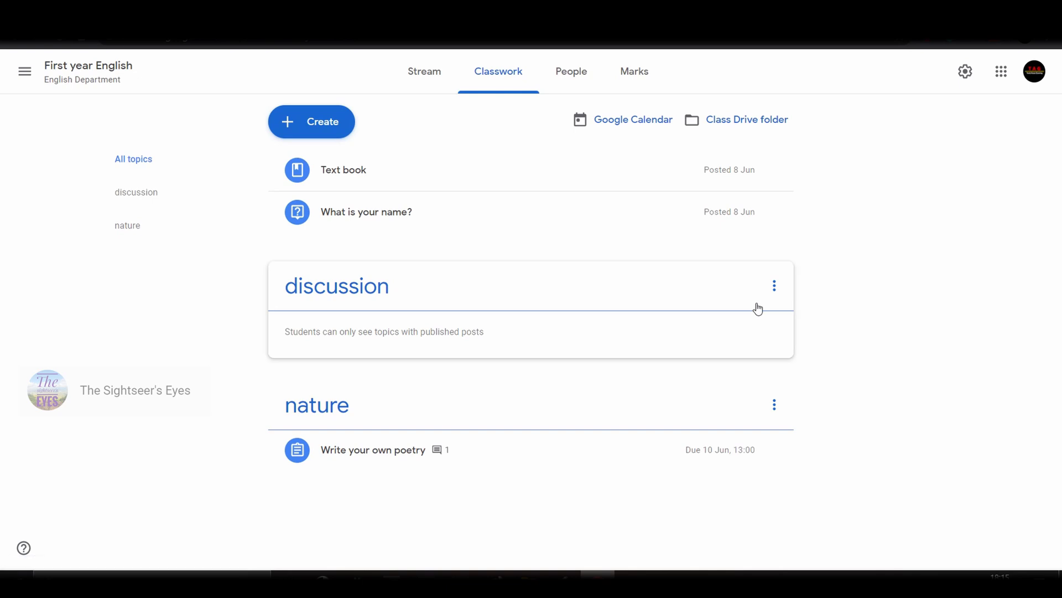